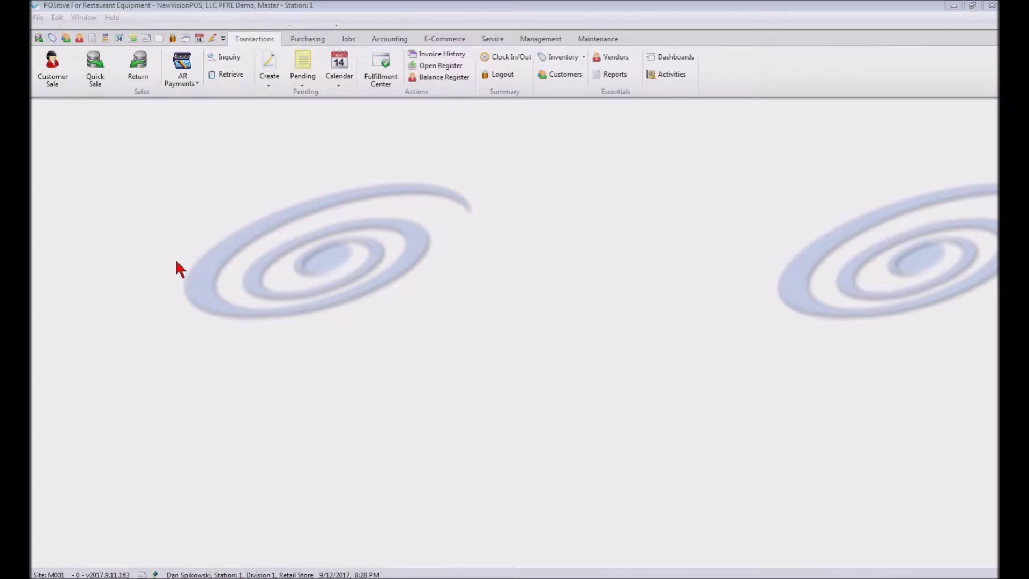
# Start a quick sale under the preset sales ID and search the inventory for items with RANGE in the description
pyautogui.click(93, 67)
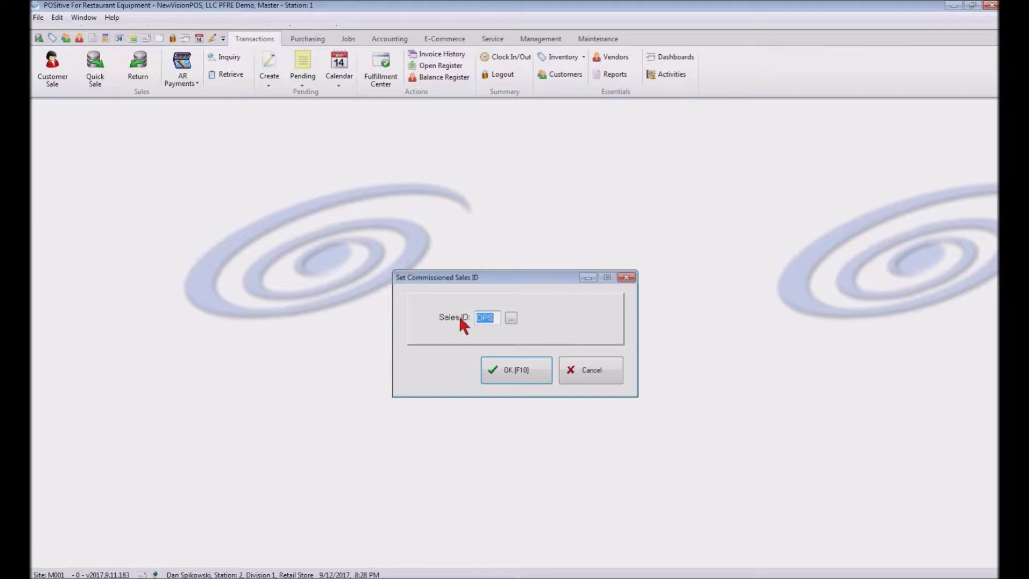
pyautogui.click(506, 369)
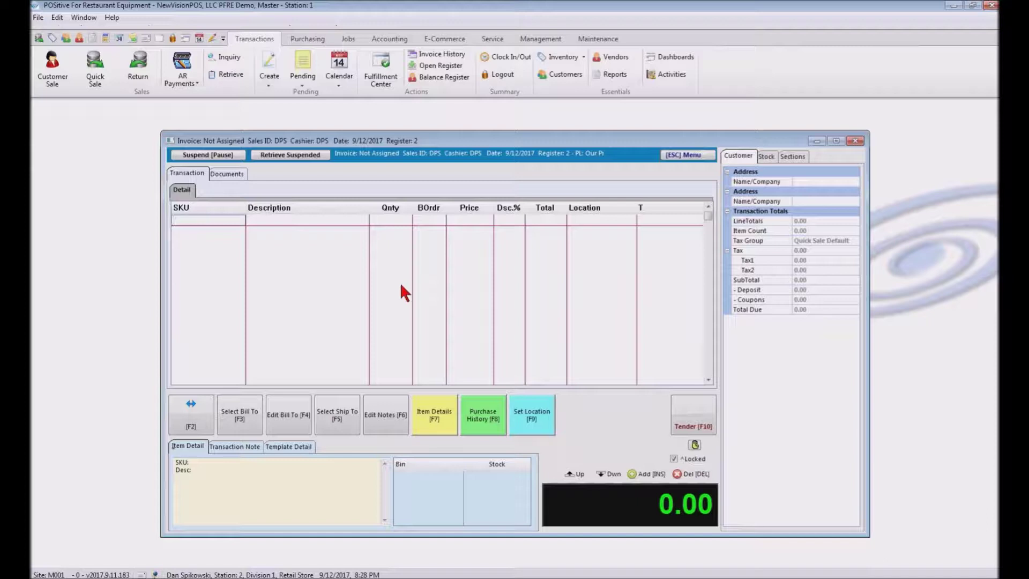
pyautogui.press('Return')
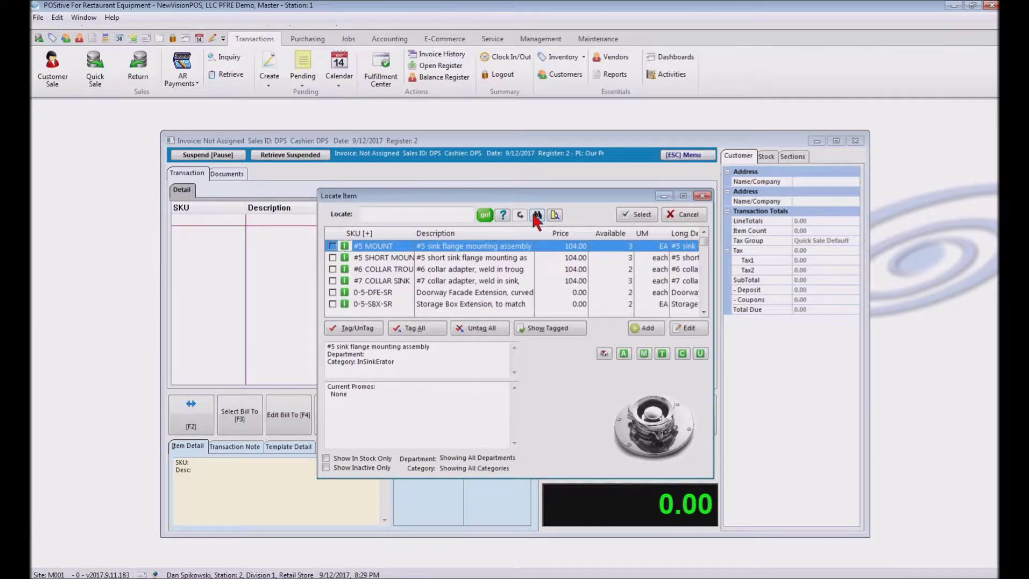
pyautogui.click(536, 215)
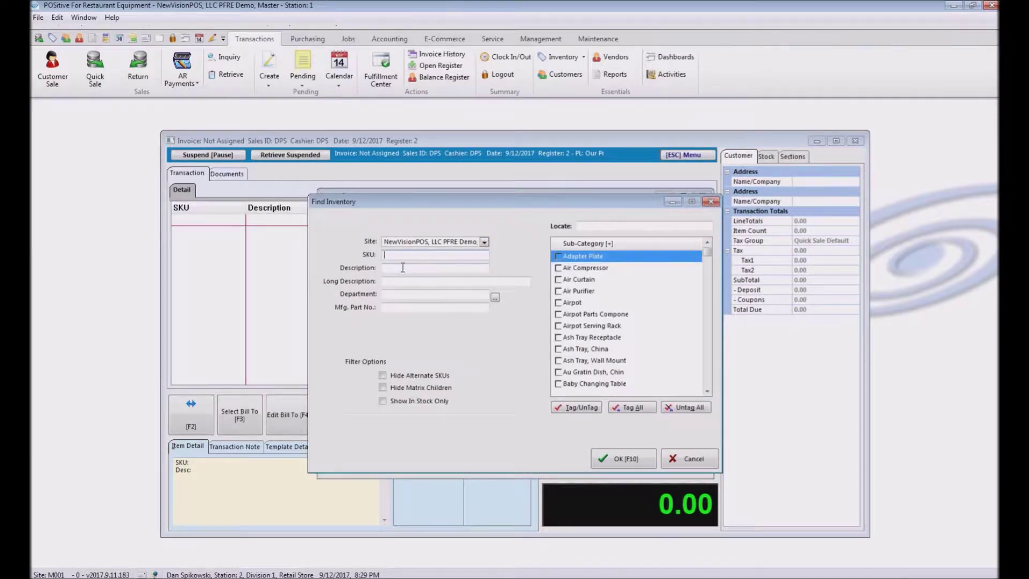
pyautogui.click(409, 268)
pyautogui.write('RANGE')
pyautogui.click(622, 459)
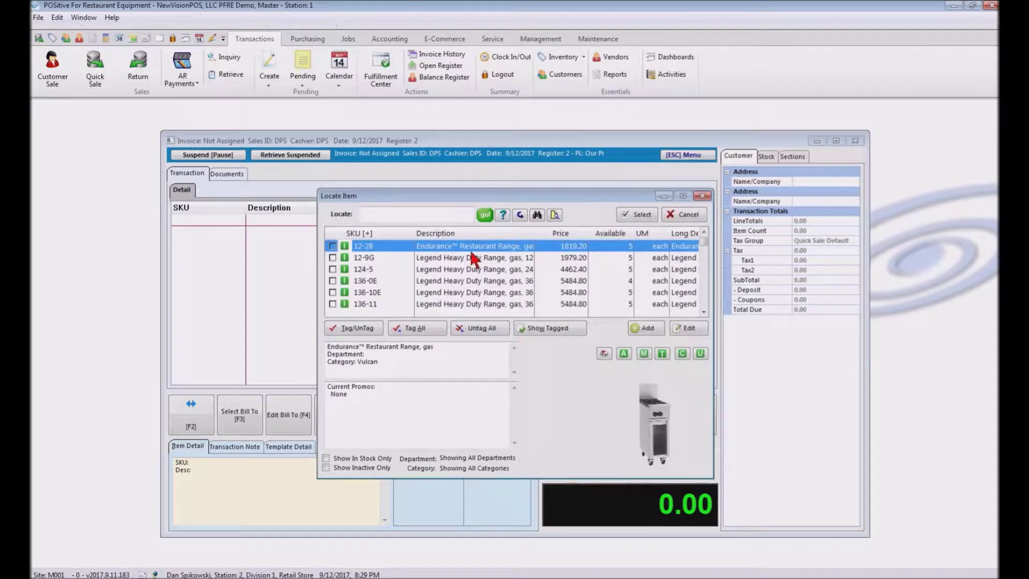
# Add the Legend Heavy Duty Range 136-0E to the invoice with serial number 123457
pyautogui.click(474, 280)
pyautogui.click(639, 210)
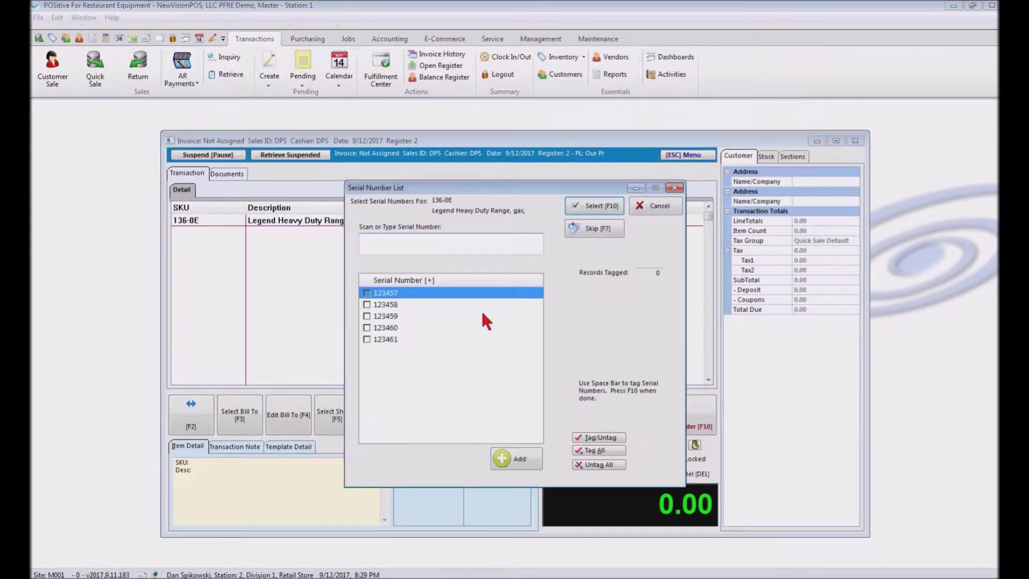
pyautogui.click(367, 293)
pyautogui.click(595, 207)
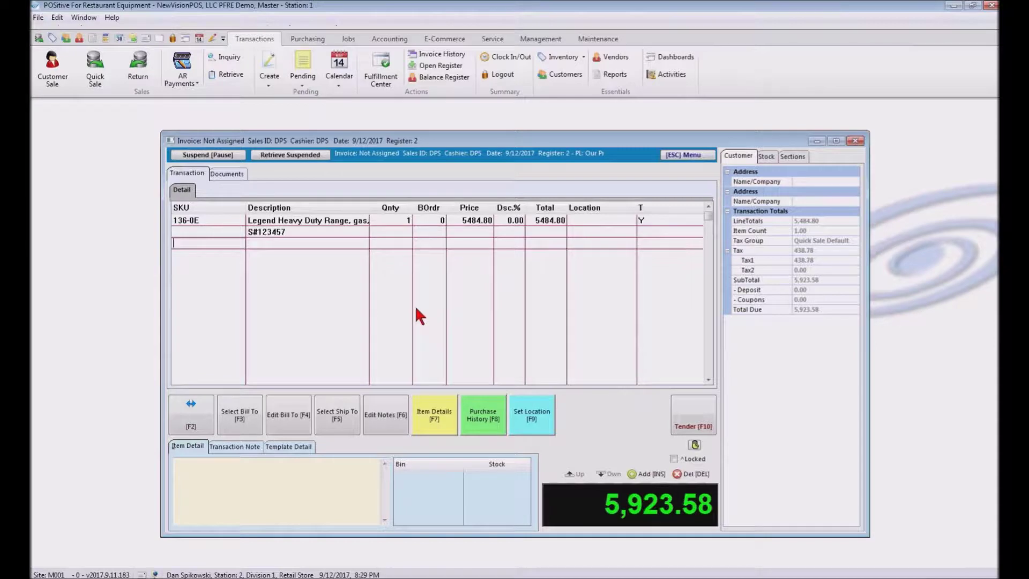
# Add the Dealer's Choice display refrigerator G11000R to the invoice by browsing the Traulsen category under Merchandise
pyautogui.press('Return')
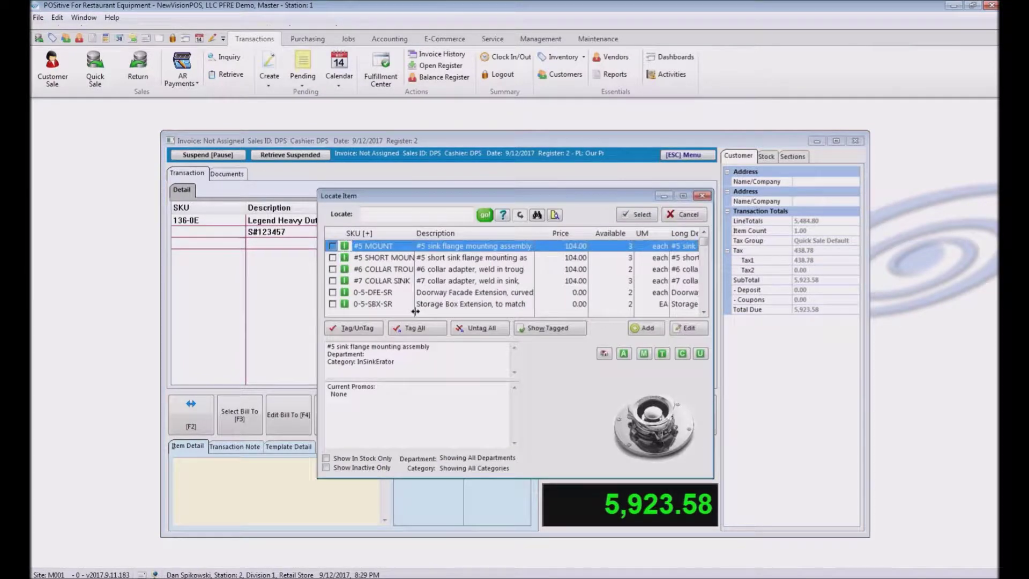
pyautogui.click(553, 212)
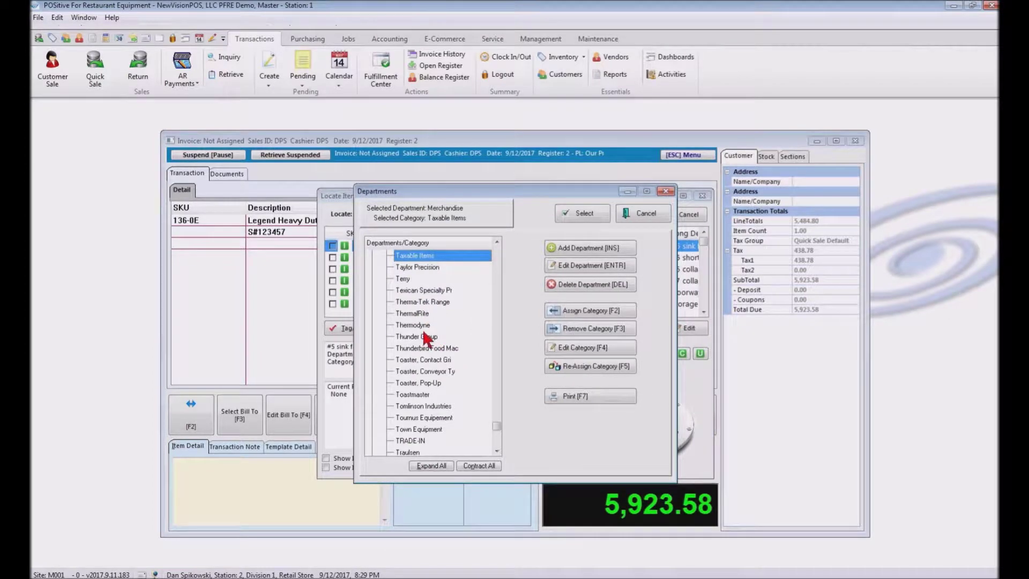
pyautogui.scroll(-4, 424, 335)
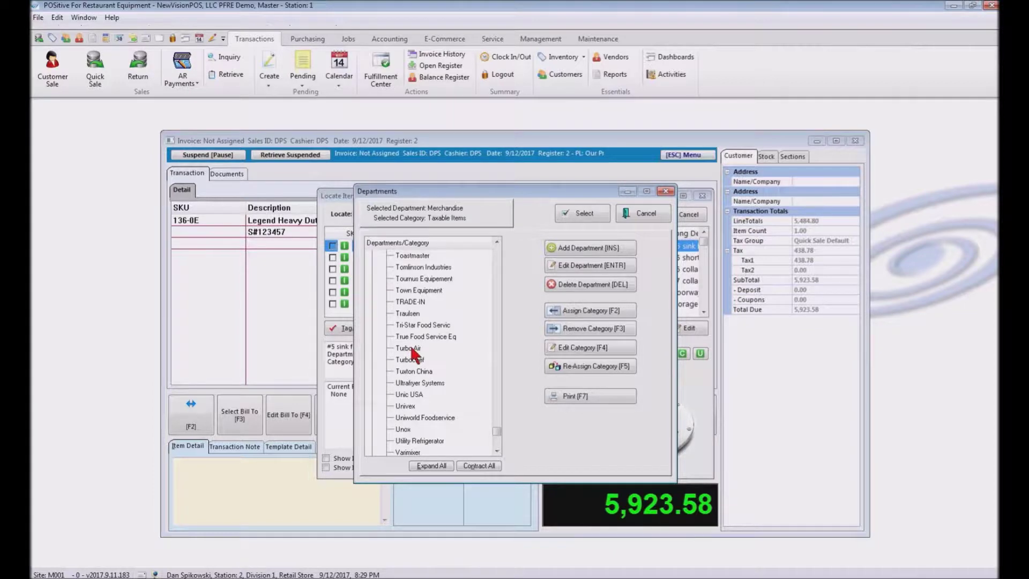
pyautogui.click(410, 314)
pyautogui.click(577, 209)
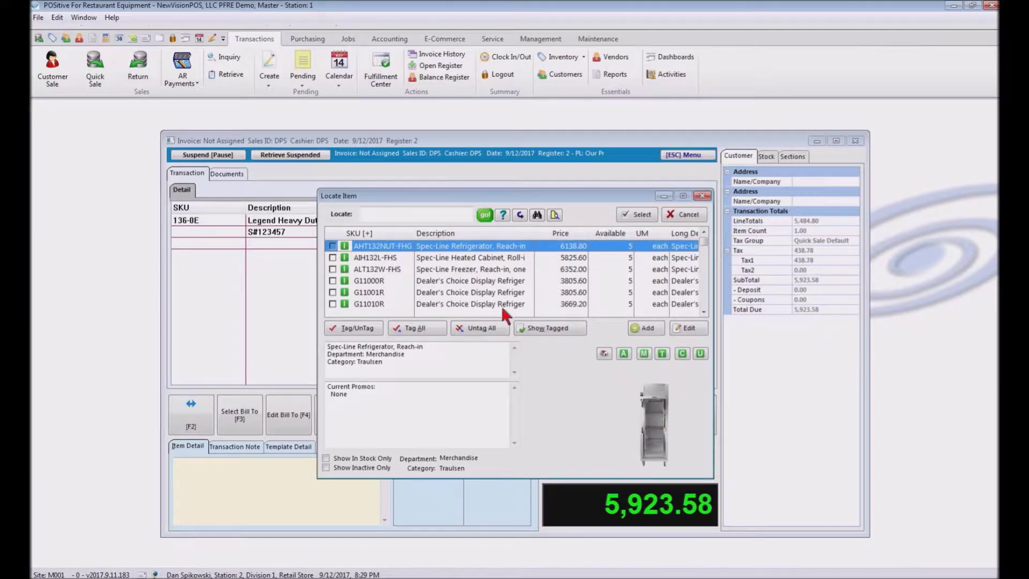
pyautogui.click(458, 281)
pyautogui.click(644, 214)
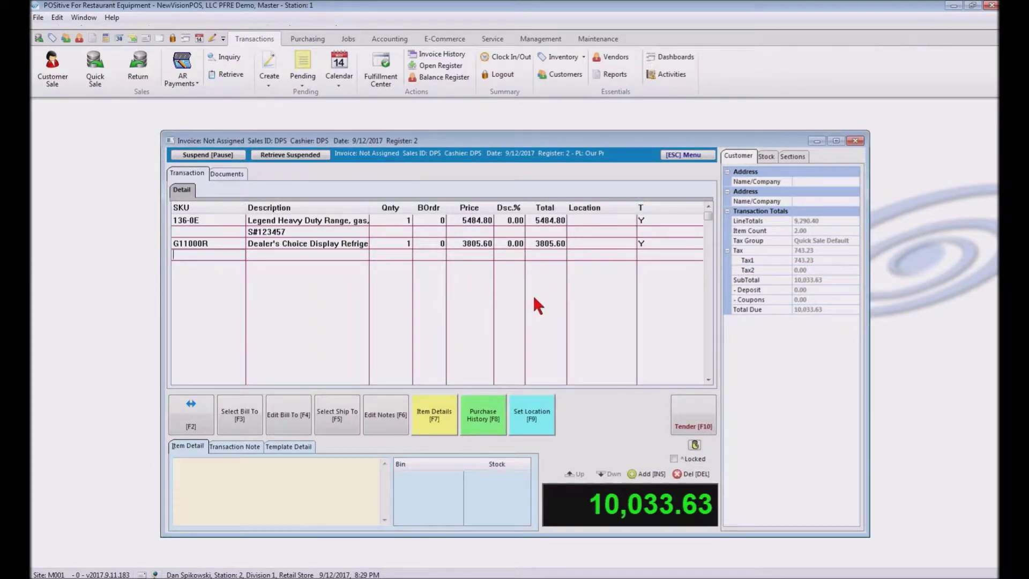
# Find inventory in the "Back Bar Cabinet, Re" sub-category and add back bar refrigerator ABB48G to the invoice
pyautogui.press('Return')
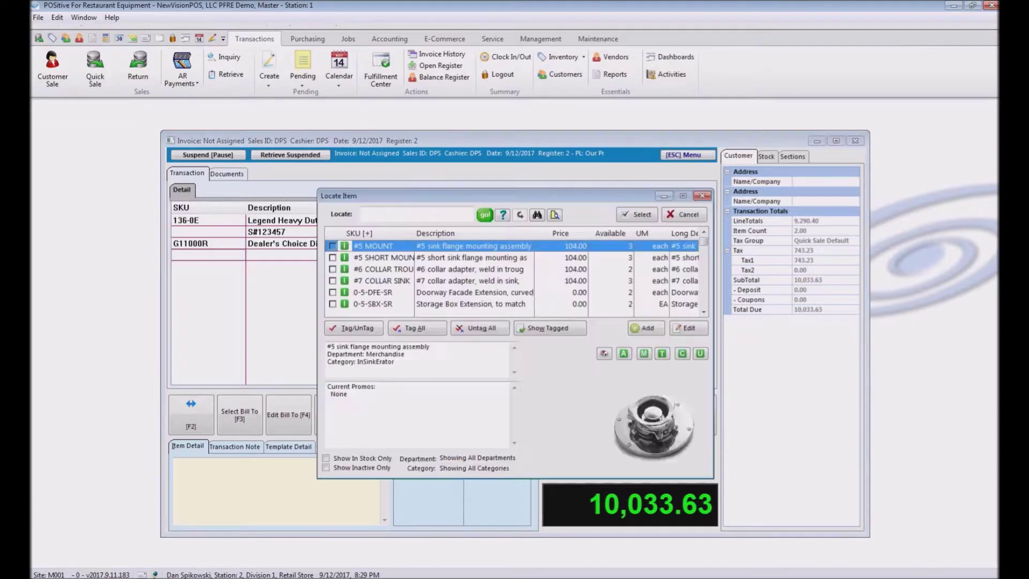
pyautogui.click(537, 214)
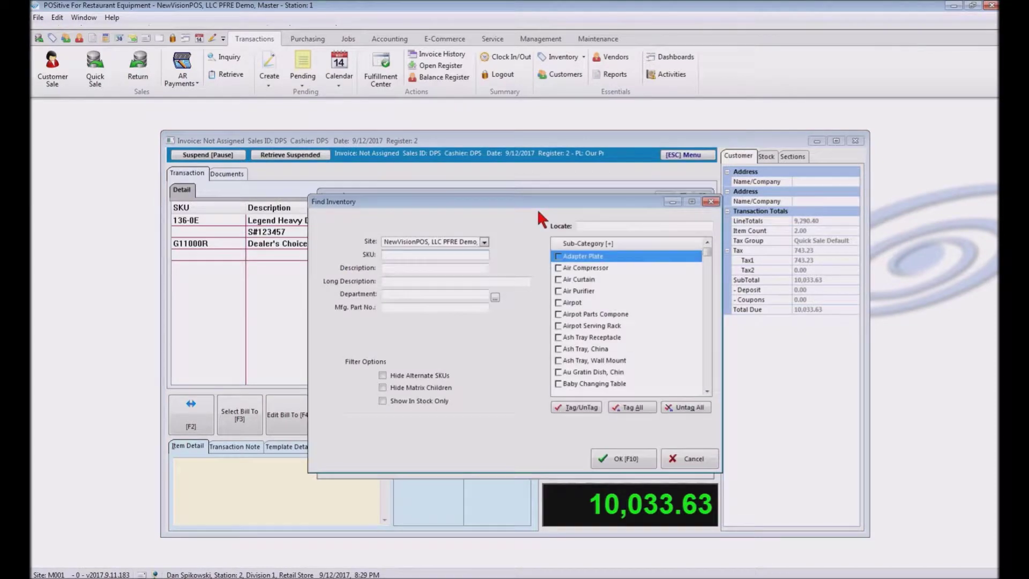
pyautogui.scroll(-3, 608, 341)
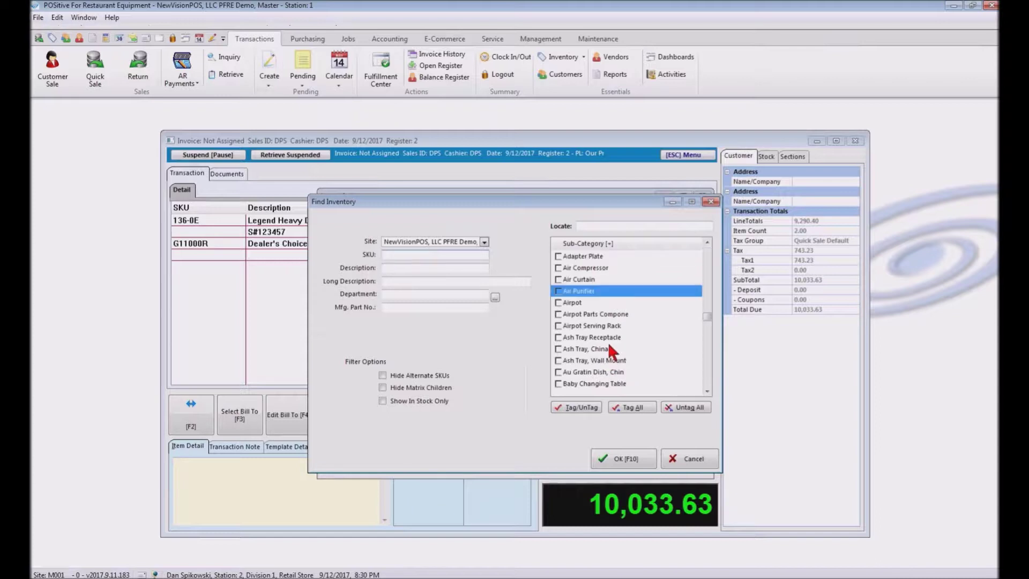
pyautogui.scroll(-4, 608, 341)
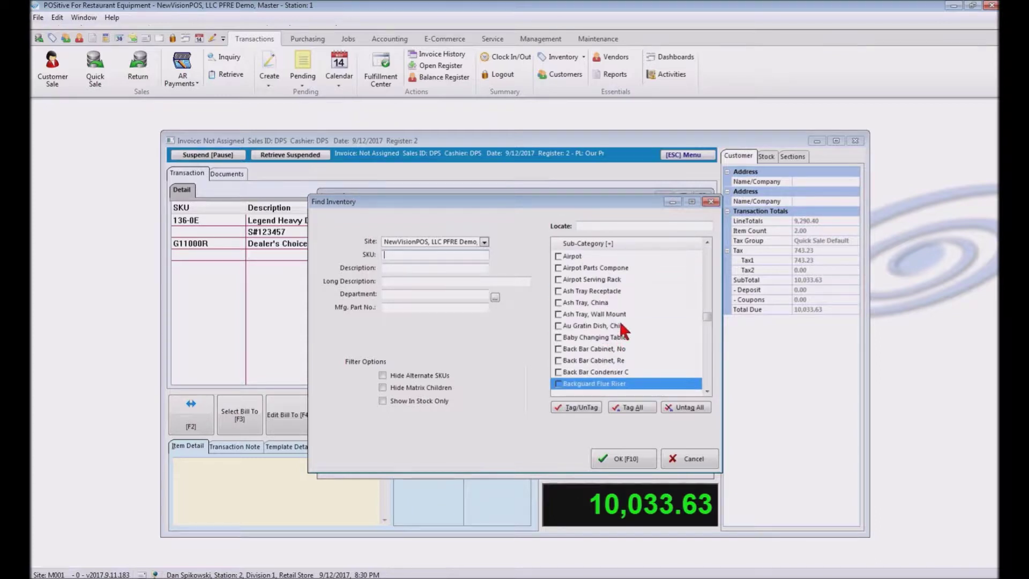
pyautogui.click(558, 361)
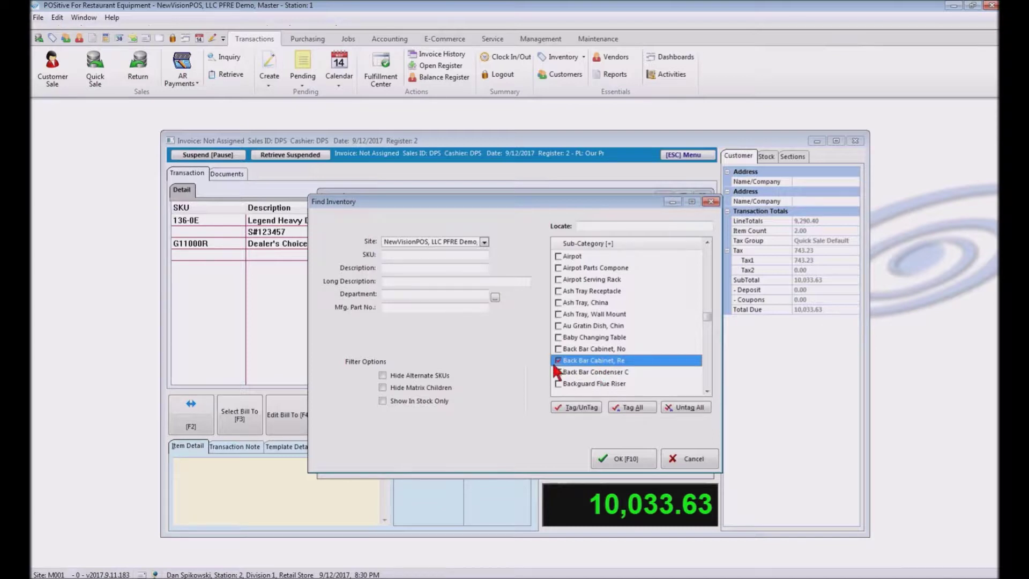
pyautogui.click(621, 459)
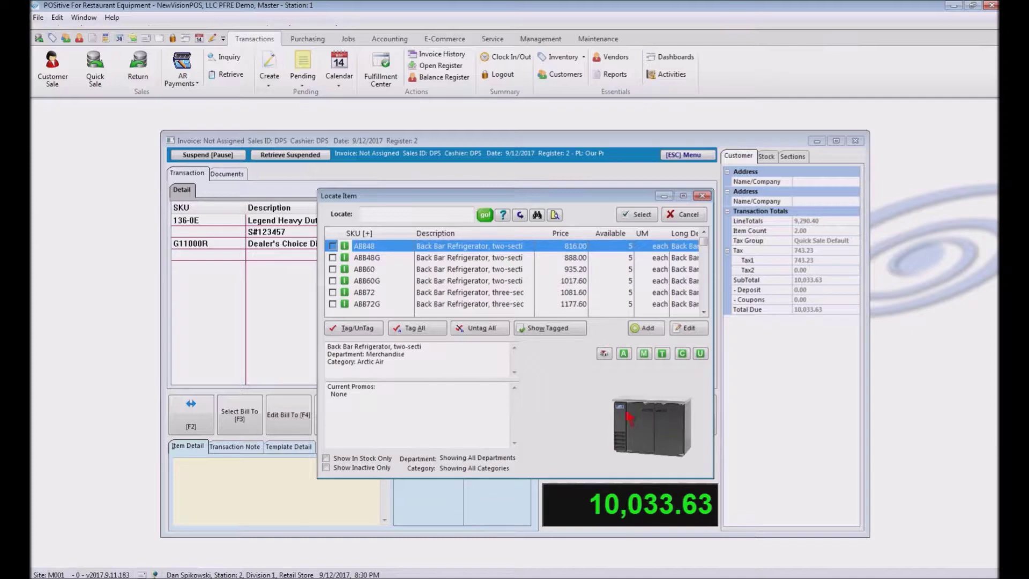
pyautogui.click(473, 258)
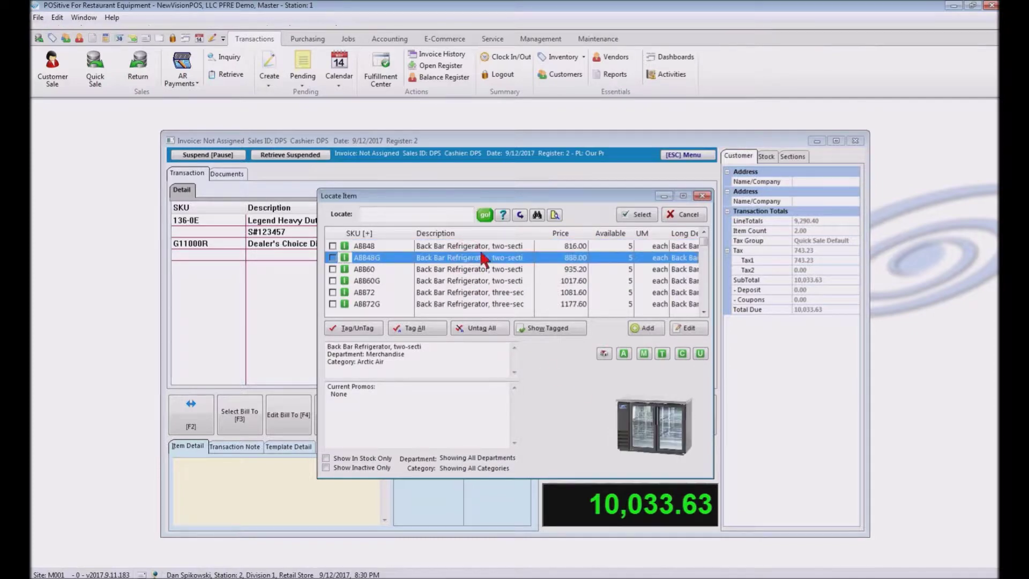
pyautogui.click(638, 215)
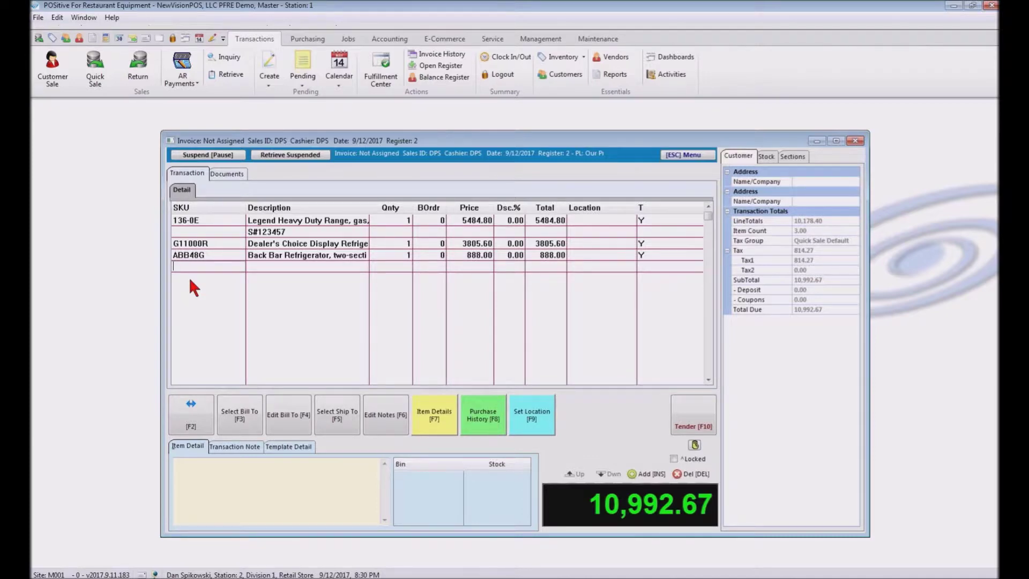
# Convert the transaction to a customer sale billed to House of Blues, Cleveland, shipping to the customer's default address
pyautogui.click(246, 418)
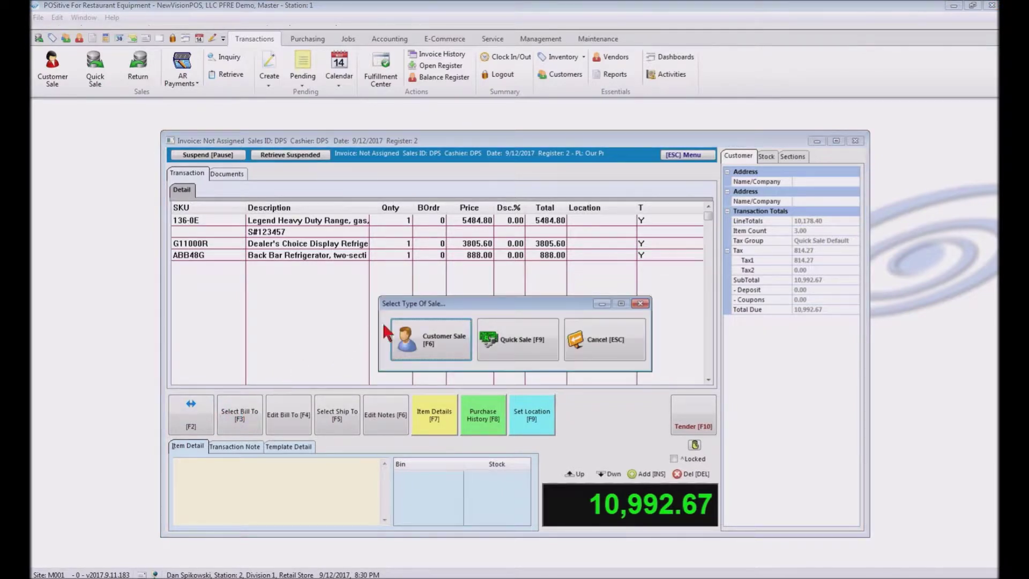
pyautogui.click(435, 336)
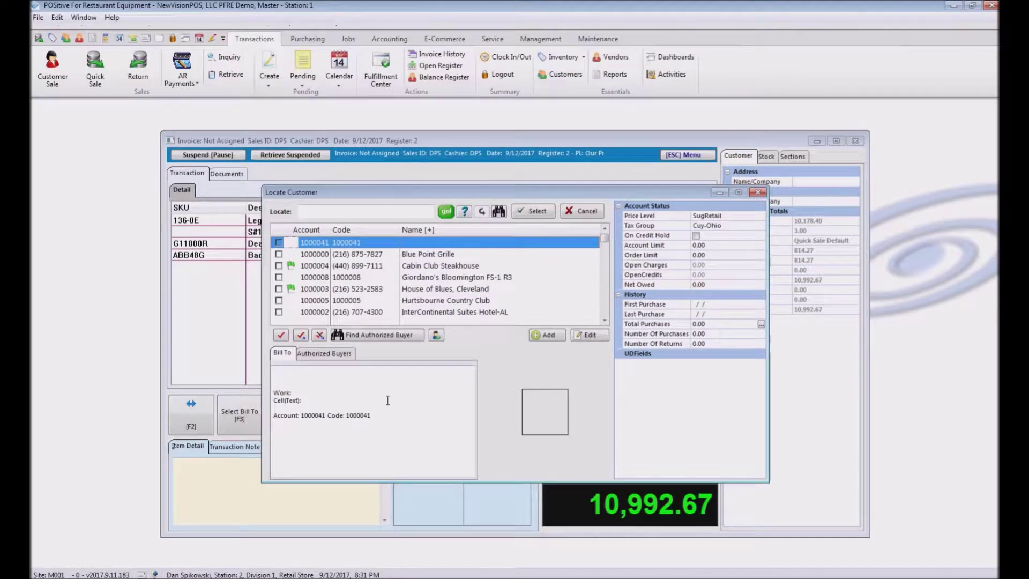
pyautogui.click(424, 288)
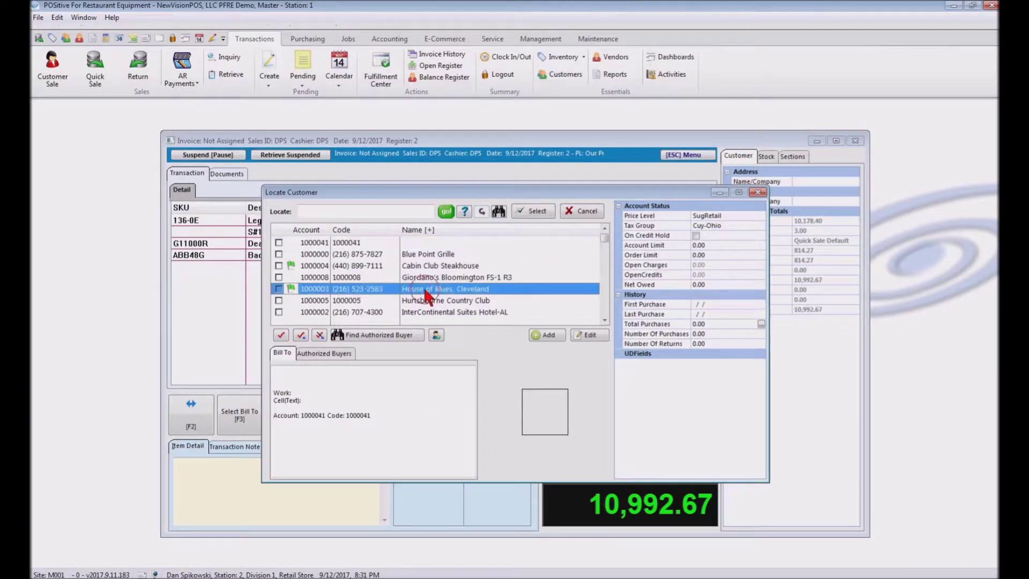
pyautogui.click(535, 207)
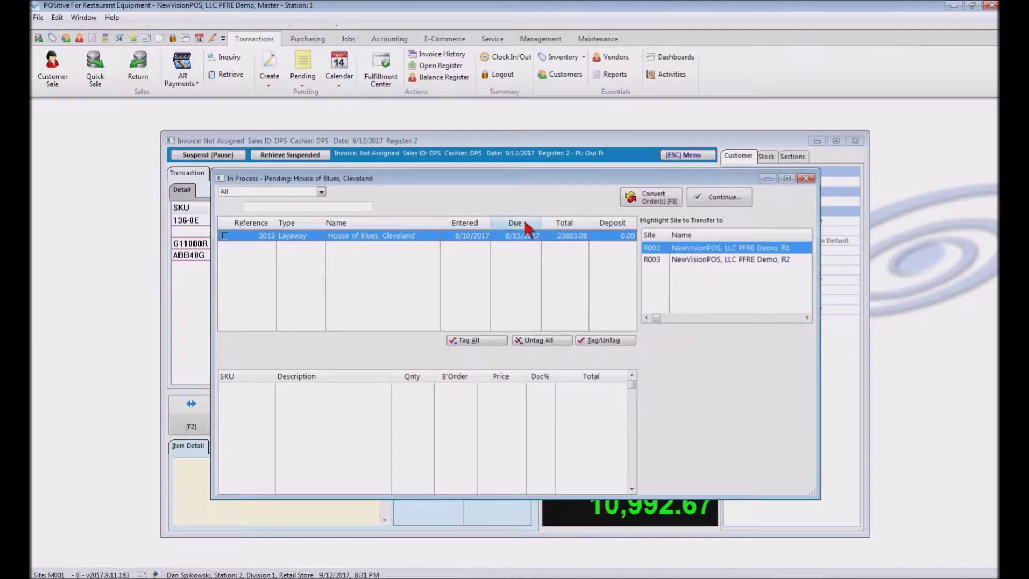
pyautogui.click(711, 194)
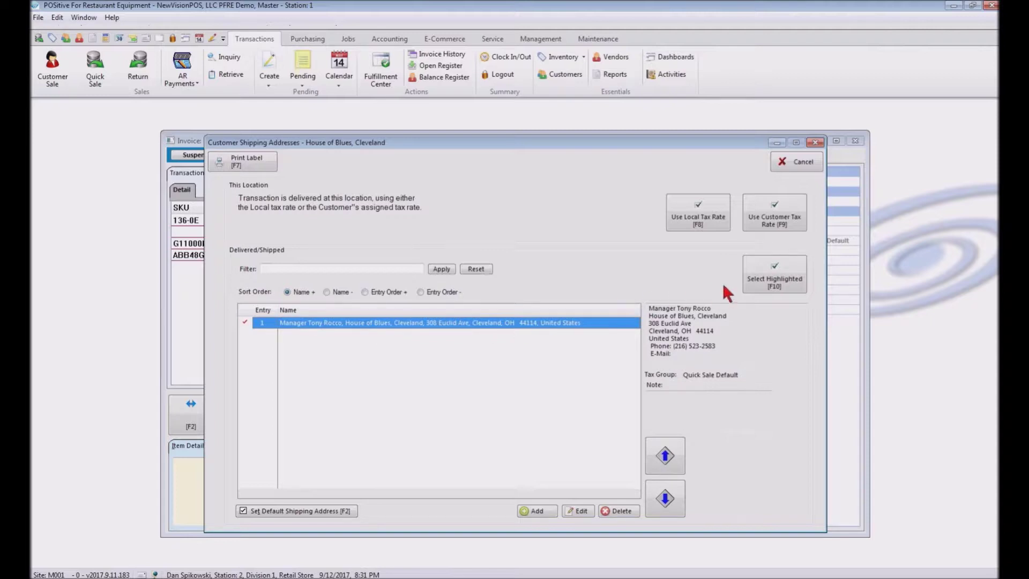
pyautogui.click(786, 272)
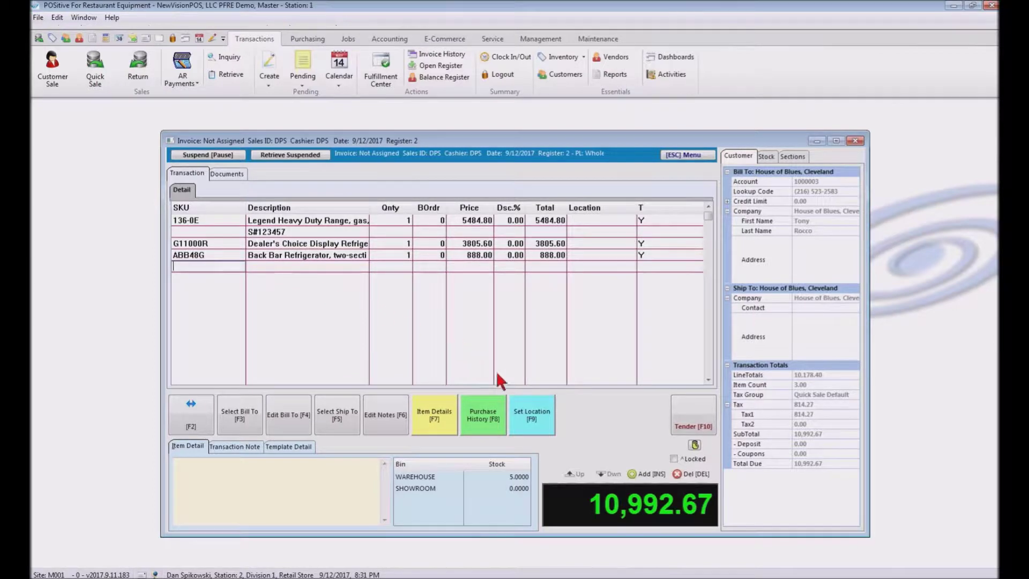
# Set the stock location to WAREHOUSE for invoice items ABB48G, G11000R and 136-0E
pyautogui.click(531, 421)
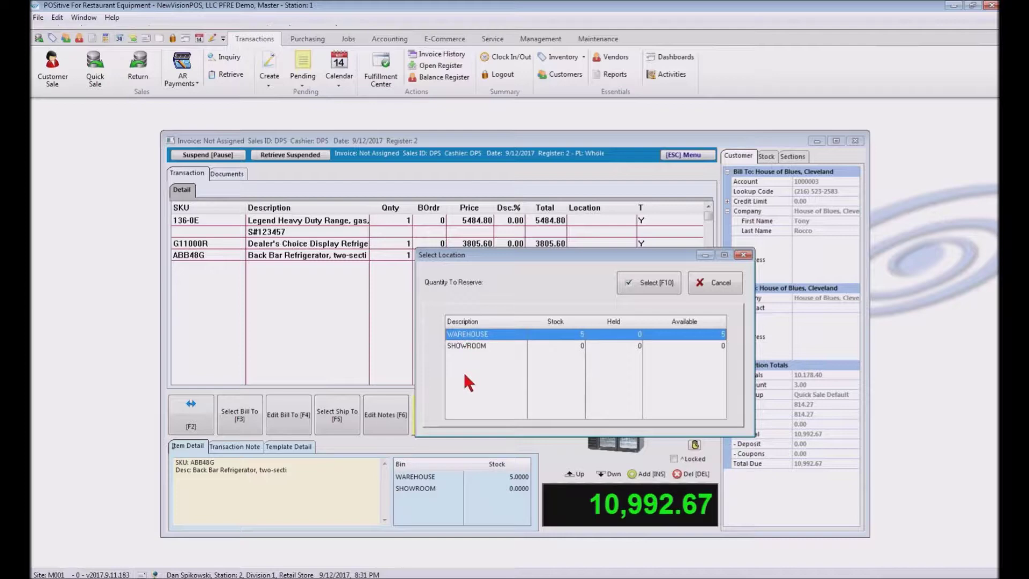
pyautogui.click(651, 288)
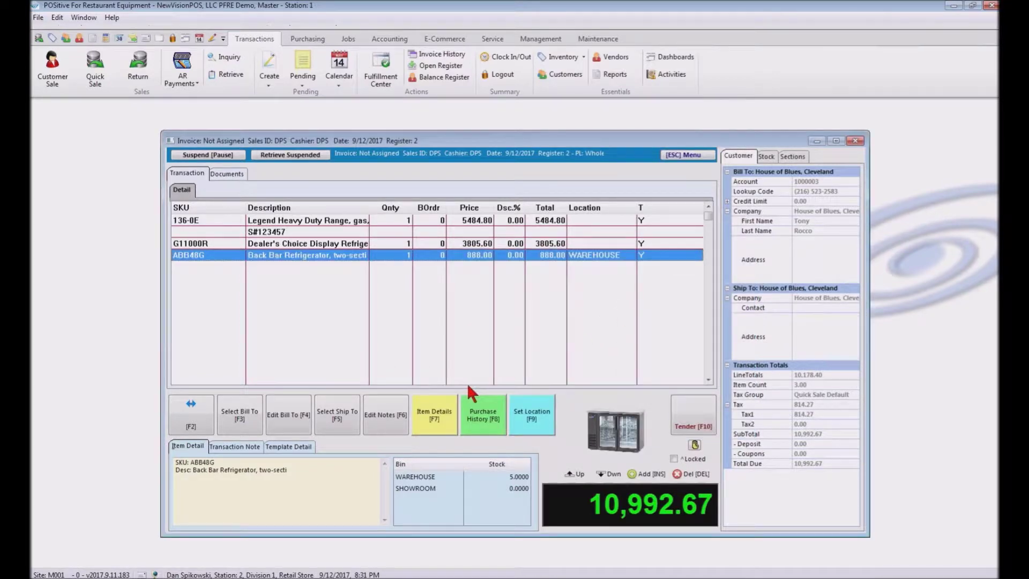
pyautogui.click(323, 243)
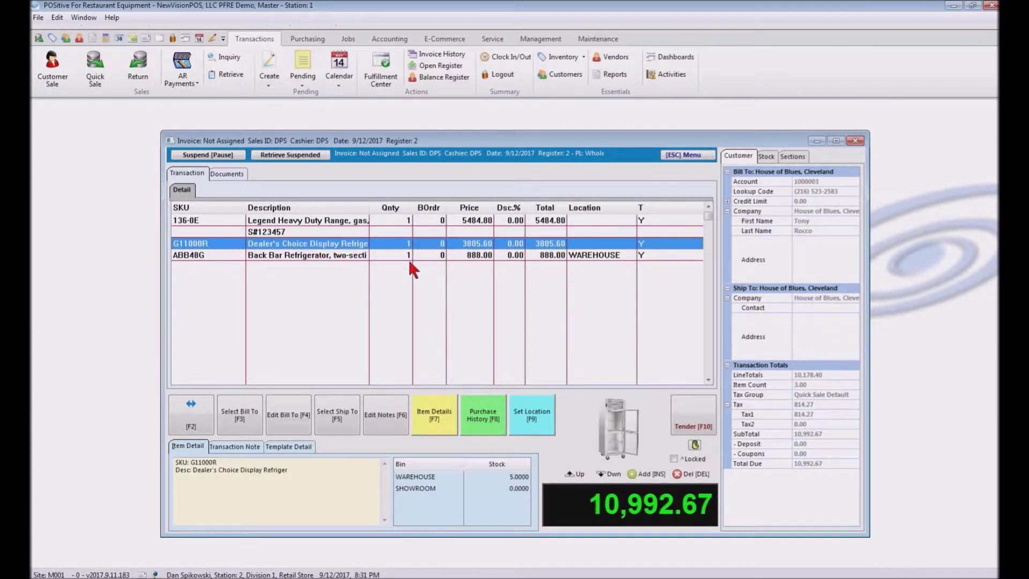
pyautogui.click(533, 415)
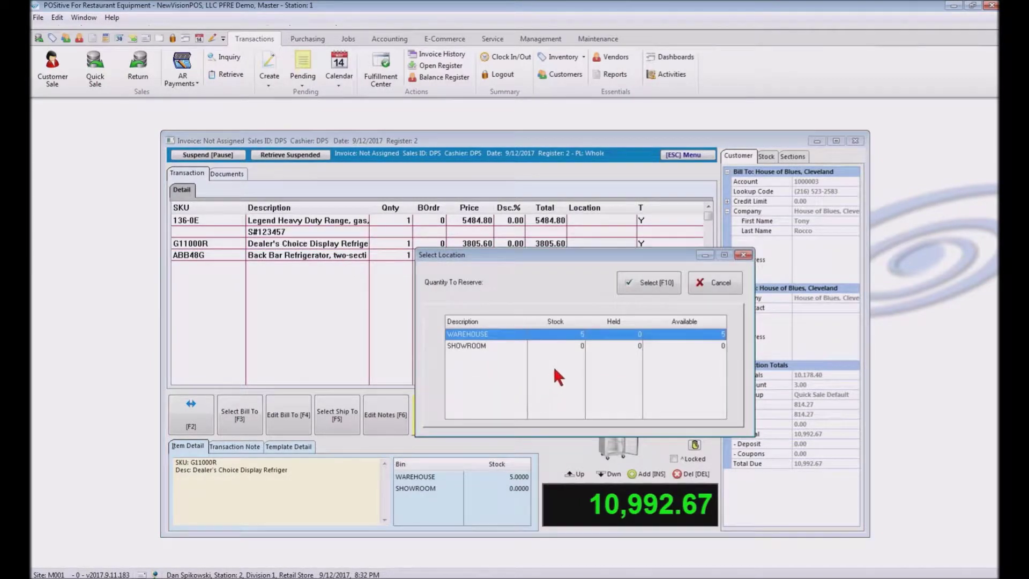
pyautogui.click(666, 284)
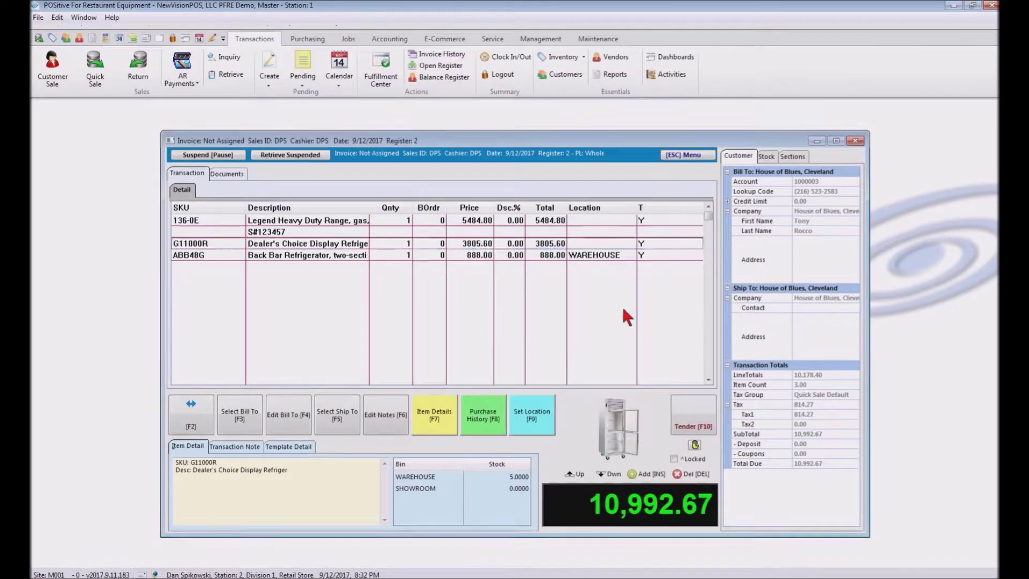
pyautogui.click(343, 221)
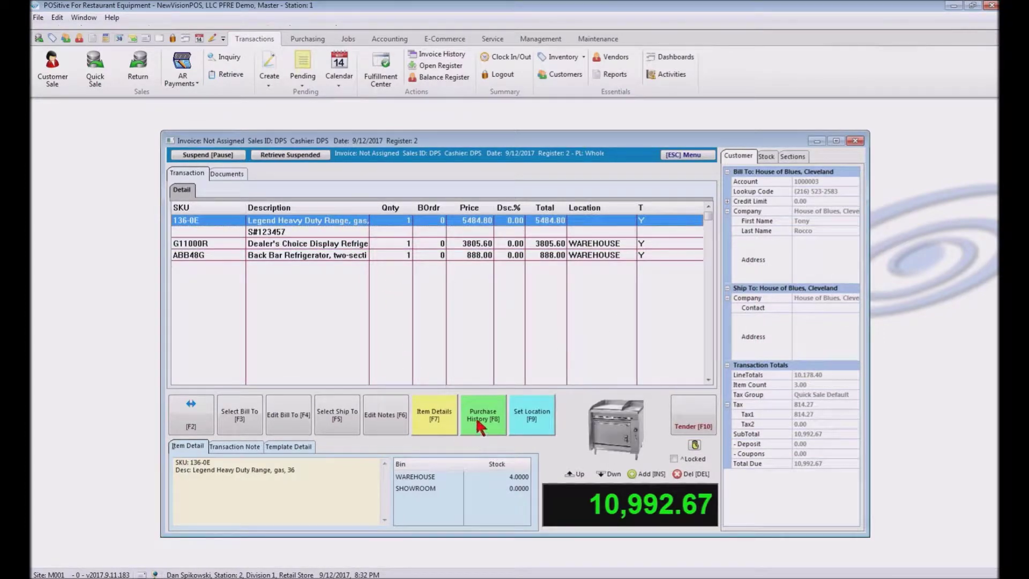
pyautogui.click(528, 410)
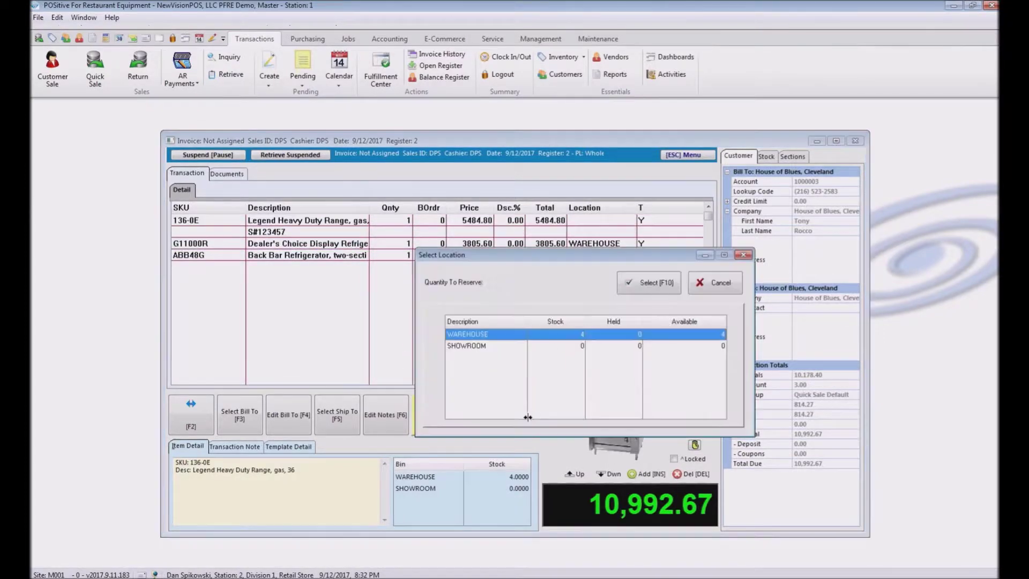
pyautogui.click(653, 285)
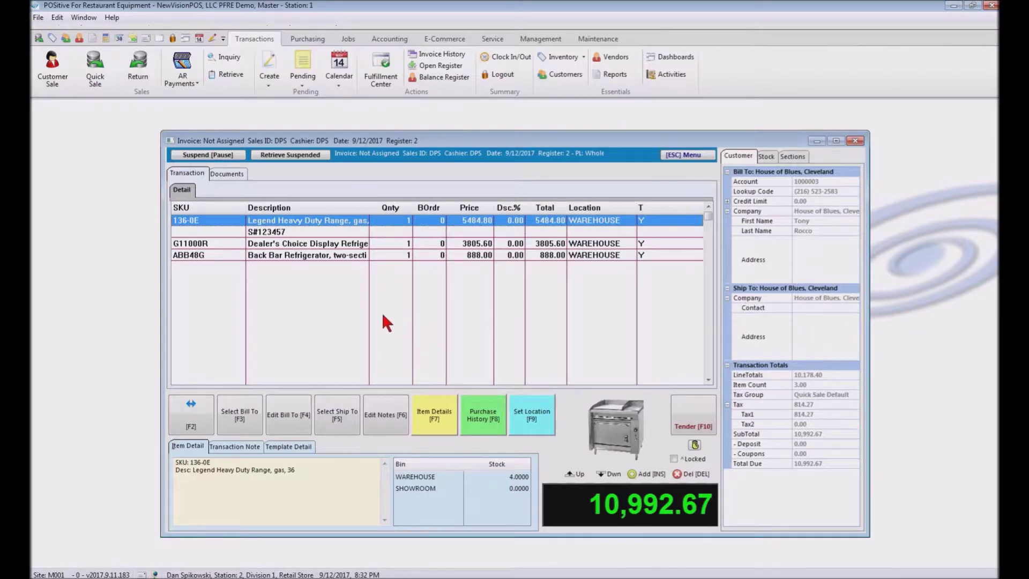
# Try to bring the RackStar 66 dishwasher onto the invoice from the customer's item purchase history
pyautogui.click(484, 417)
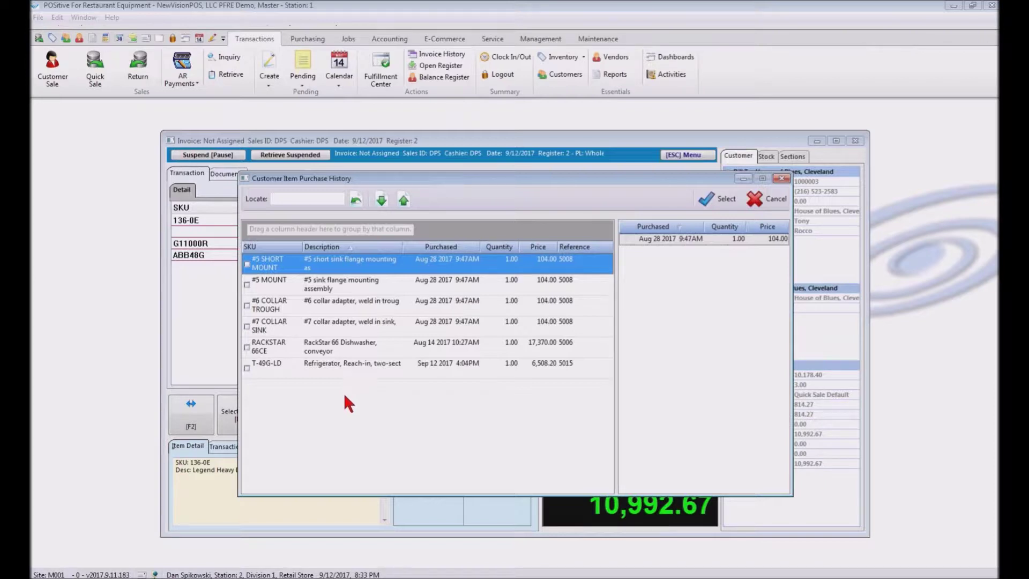
pyautogui.click(337, 346)
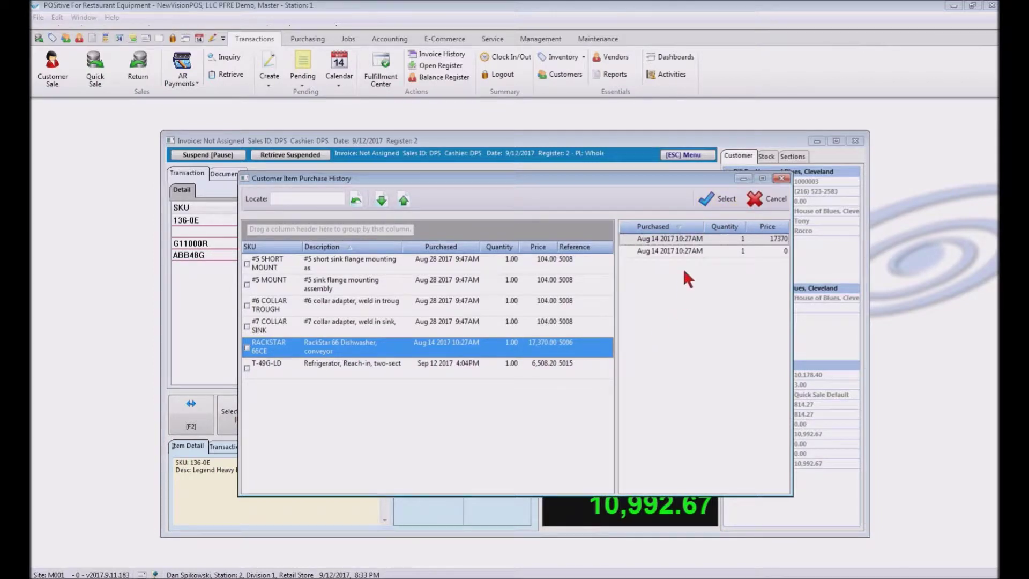
pyautogui.click(729, 199)
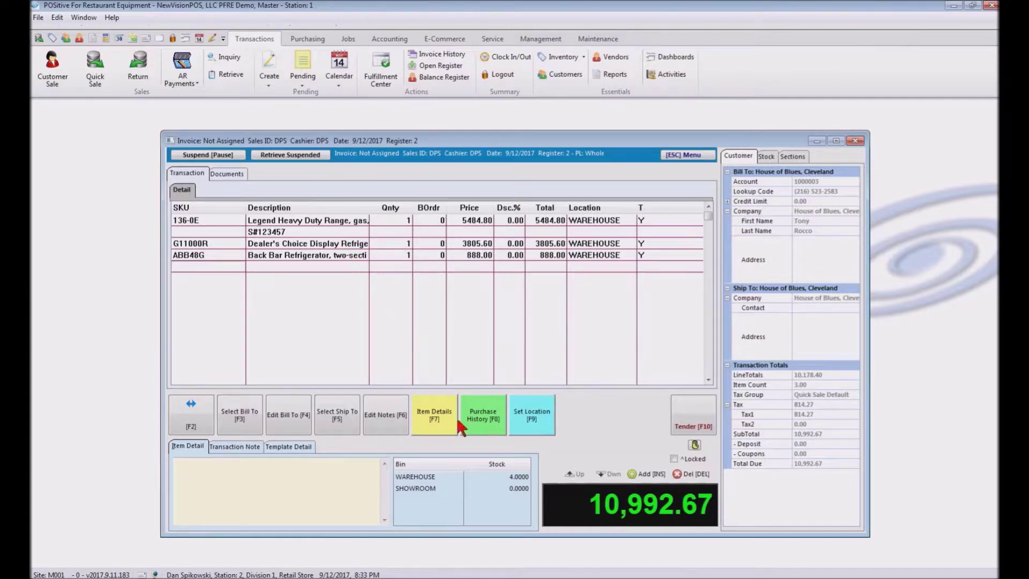
# Tag the RackStar 66 dishwasher, RACKSTAR 66CE, in the customer's purchase history and add it to the invoice as a backorder
pyautogui.click(484, 424)
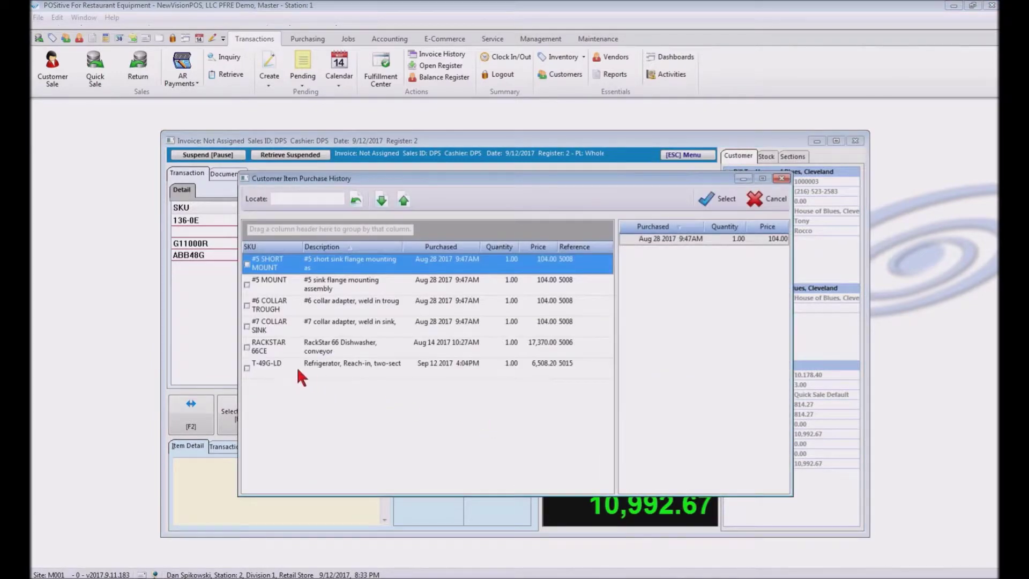
pyautogui.click(246, 346)
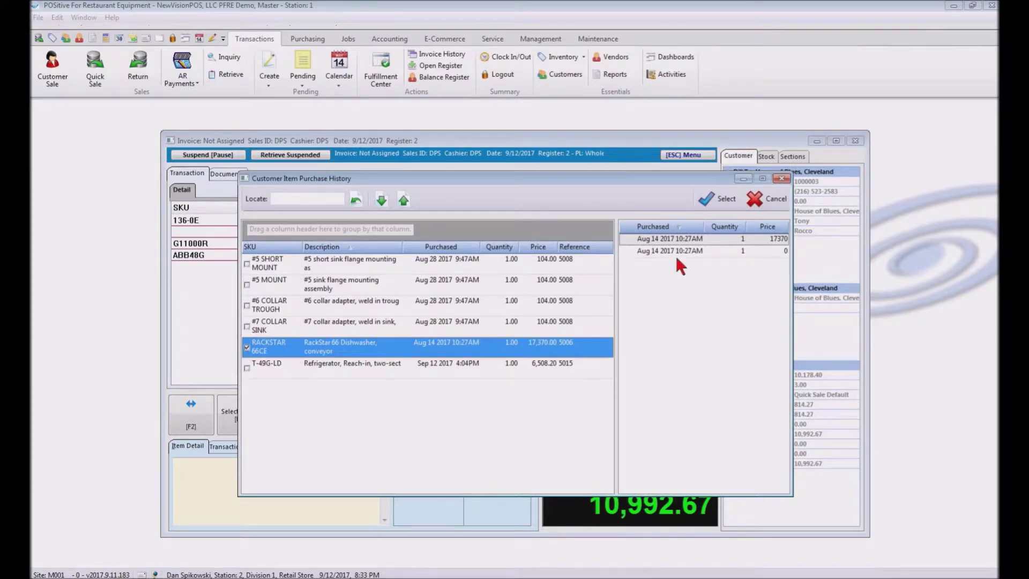
pyautogui.click(721, 200)
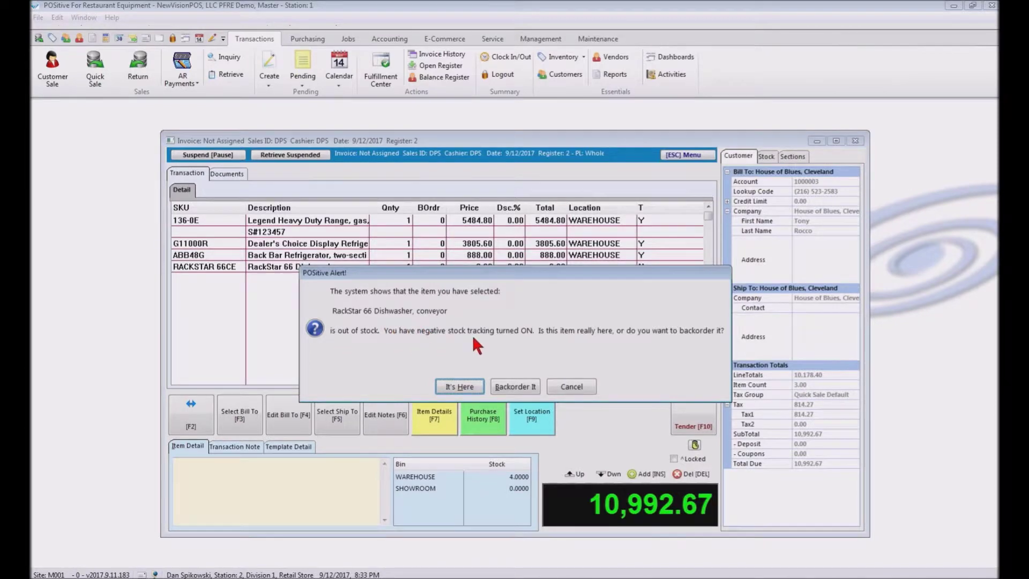
pyautogui.click(518, 384)
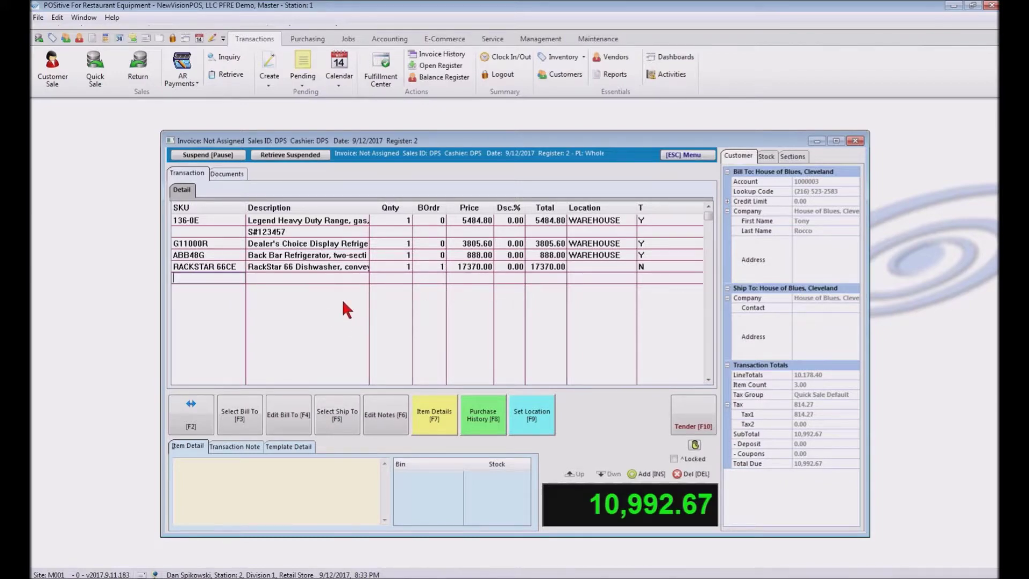
# Add the reach-in refrigerator T-49G-LD to the invoice by its SKU with serial number 123460
pyautogui.write('T-49')
pyautogui.press('Return')
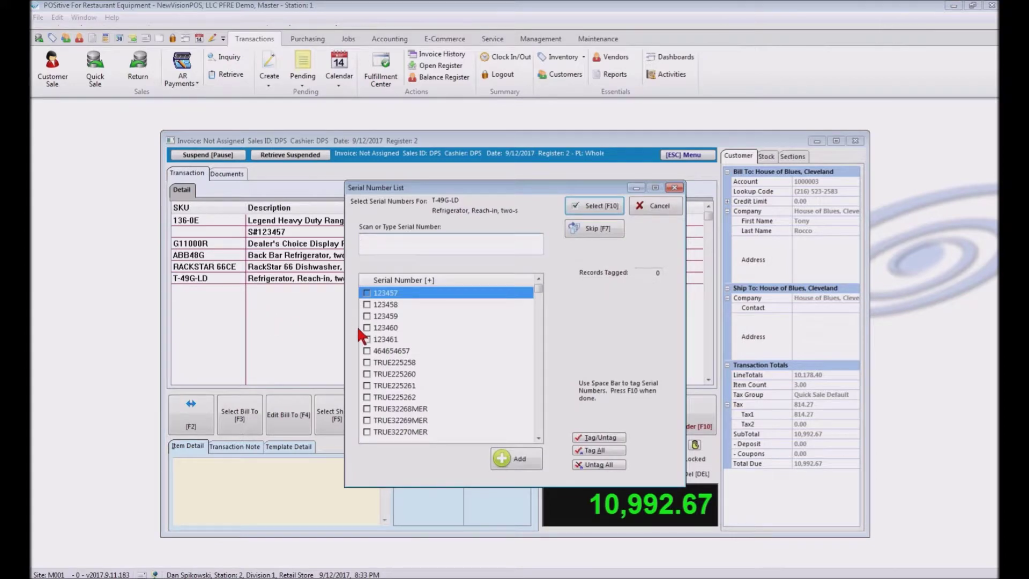
pyautogui.click(367, 327)
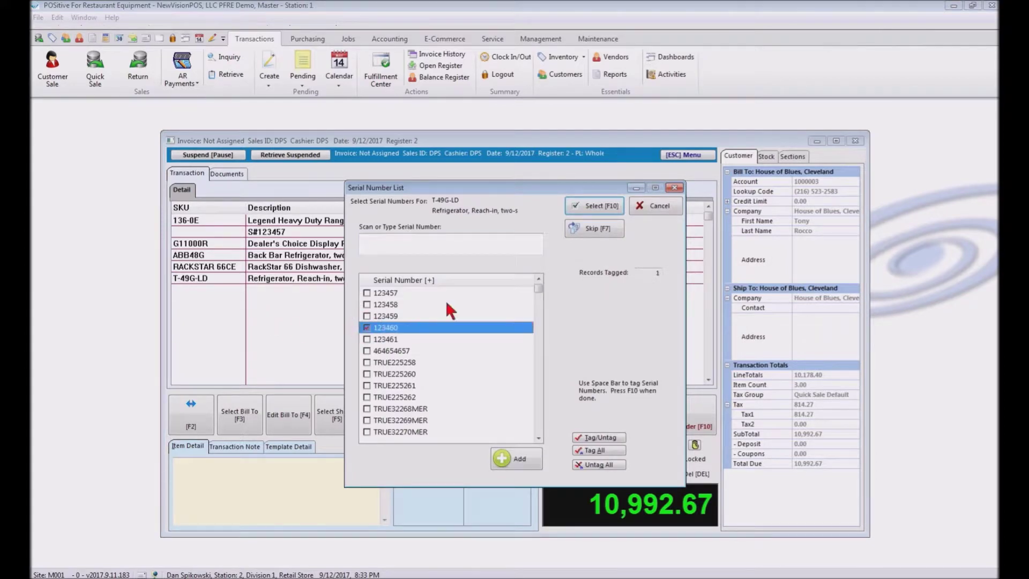
pyautogui.click(597, 206)
pyautogui.click(622, 337)
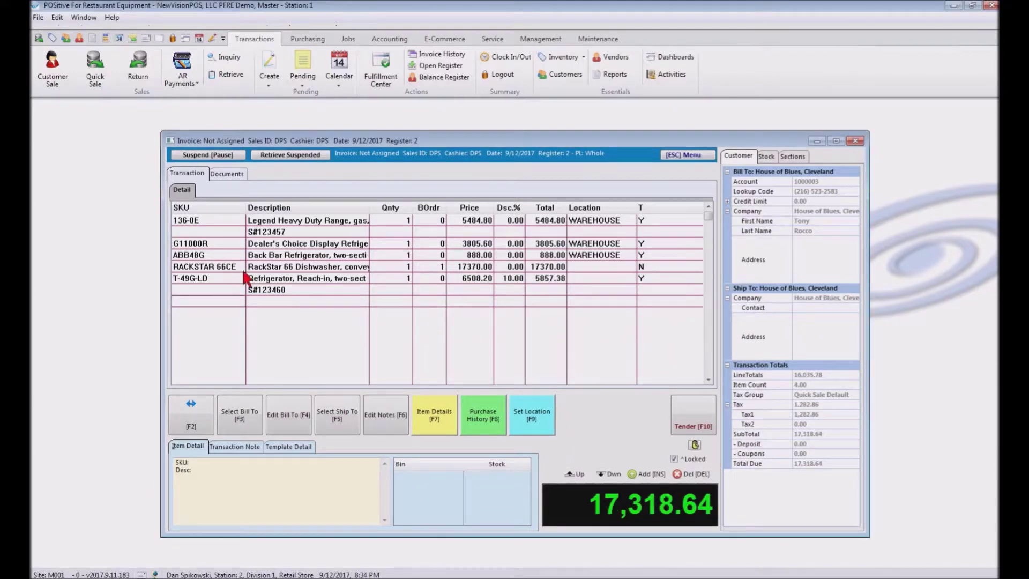
# Check the transaction note and the hidden template components for the T-49G-LD refrigerator line
pyautogui.click(208, 279)
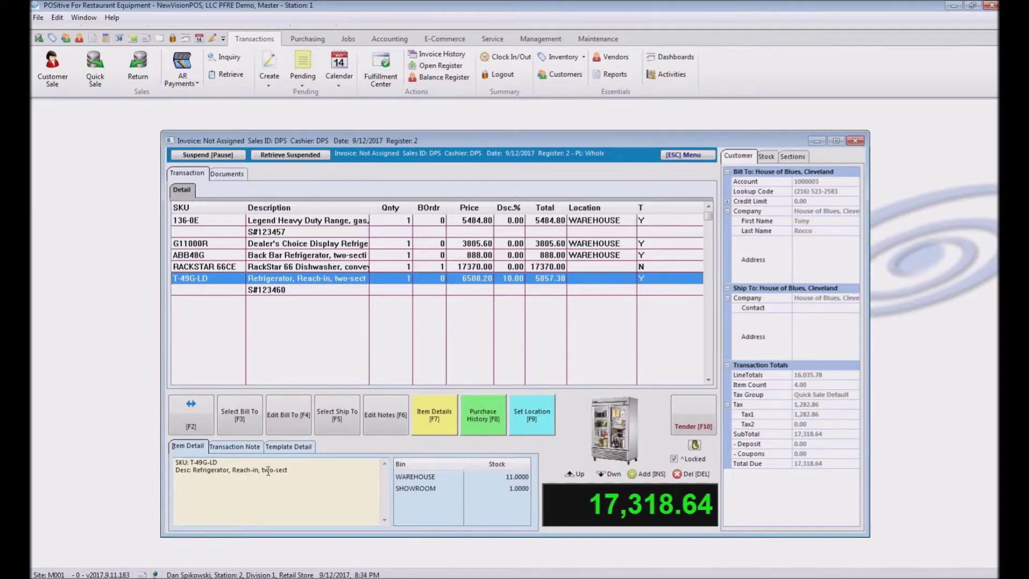
pyautogui.click(239, 447)
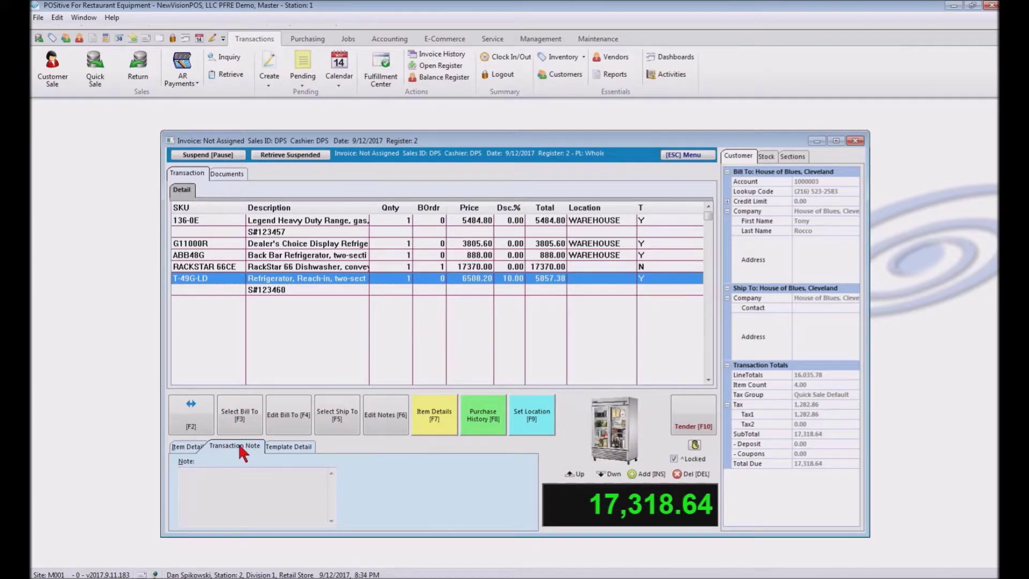
pyautogui.click(288, 445)
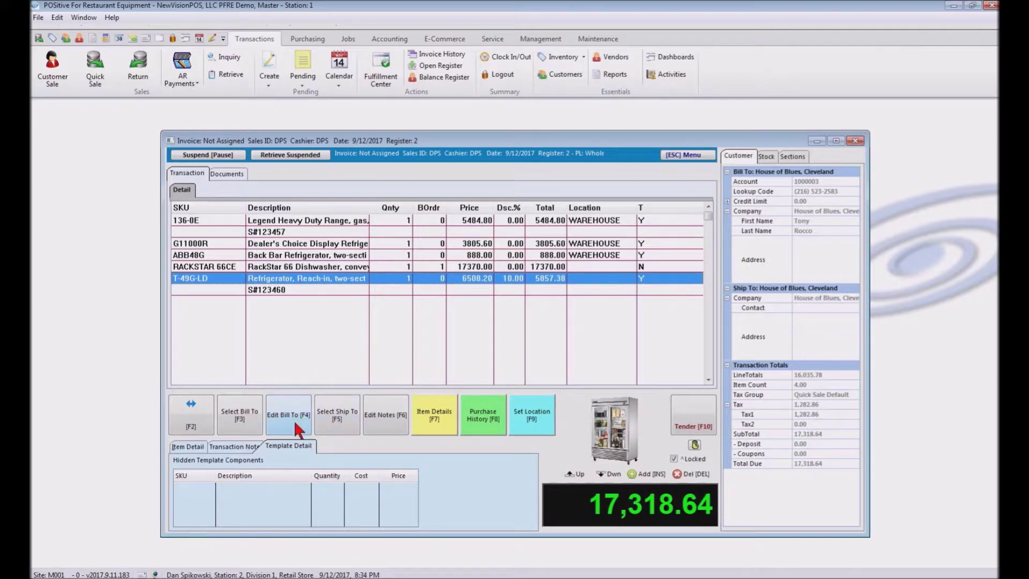
# Review the T-49G-LD item details, including product description, vendors and attached documents, and play its product video
pyautogui.click(436, 414)
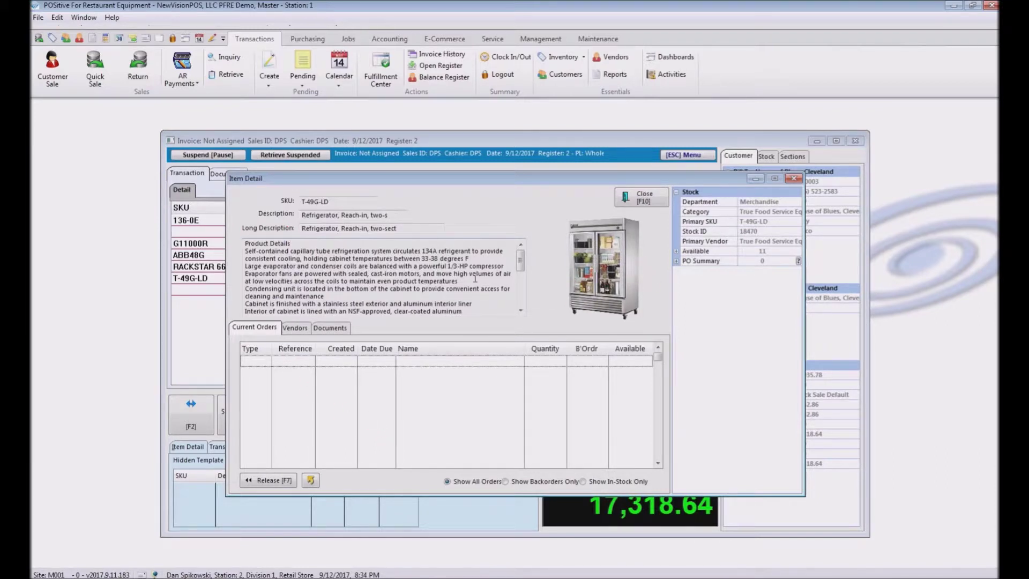
pyautogui.moveTo(522, 255); pyautogui.dragTo(523, 286)
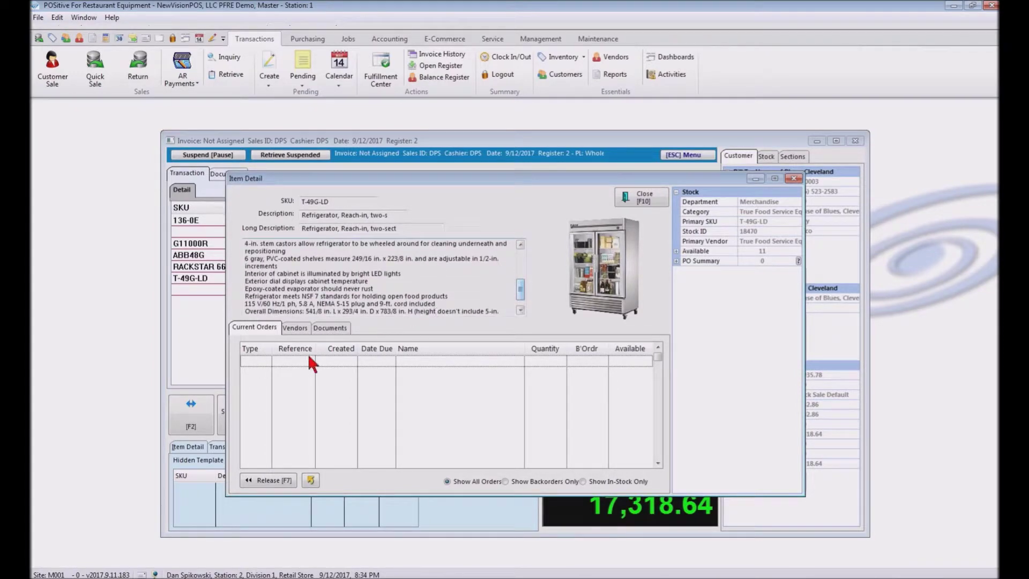
pyautogui.click(298, 328)
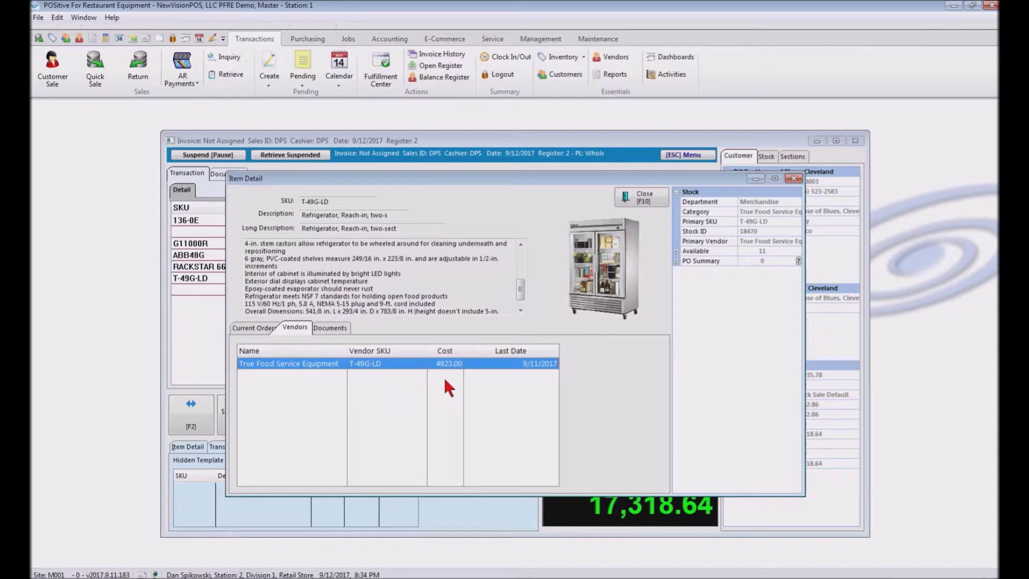
pyautogui.click(332, 328)
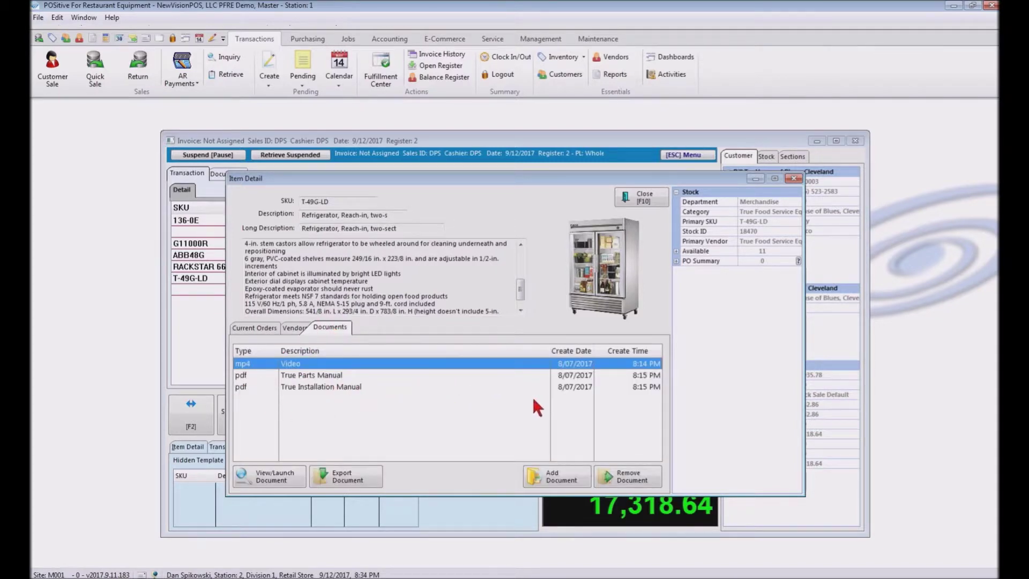
pyautogui.click(276, 477)
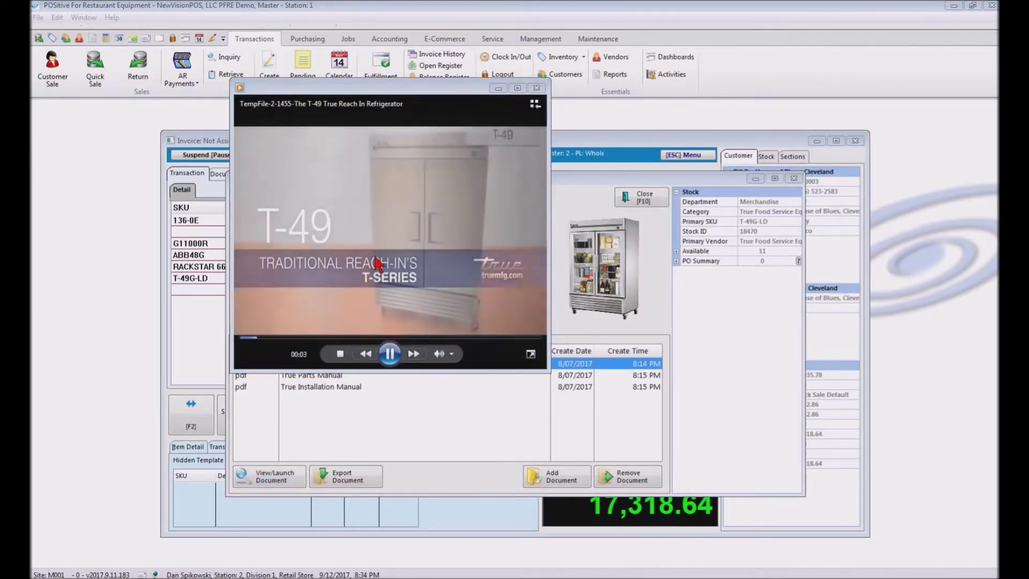
pyautogui.click(537, 88)
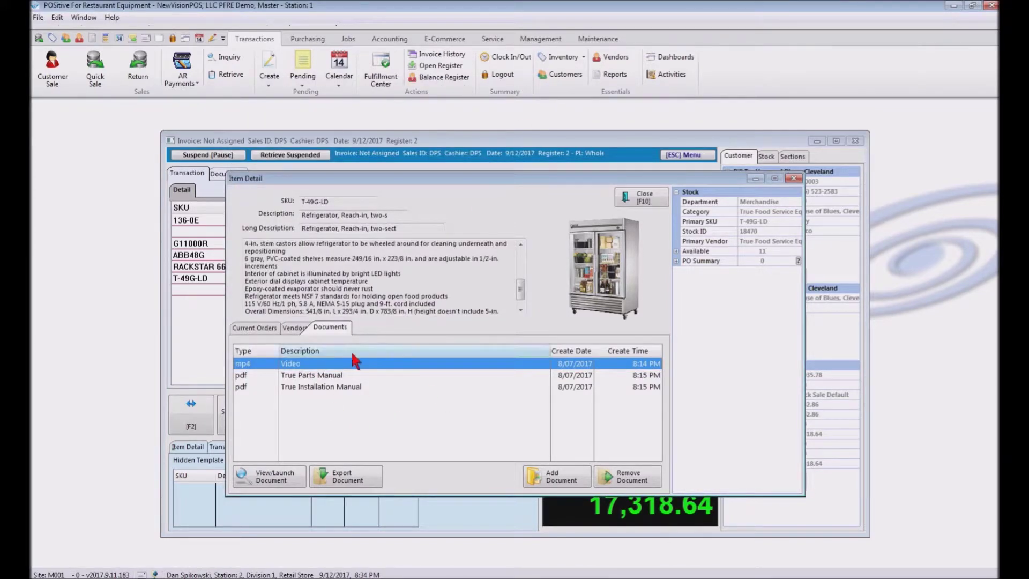
pyautogui.click(649, 197)
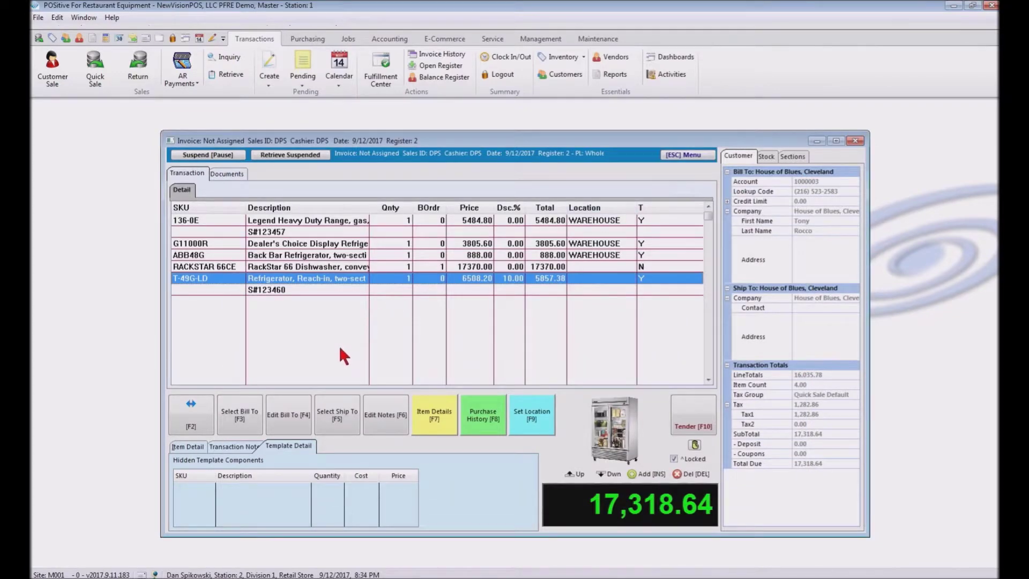
# Review the past invoices of House of Blues, Cleveland in the customer history
pyautogui.click(191, 414)
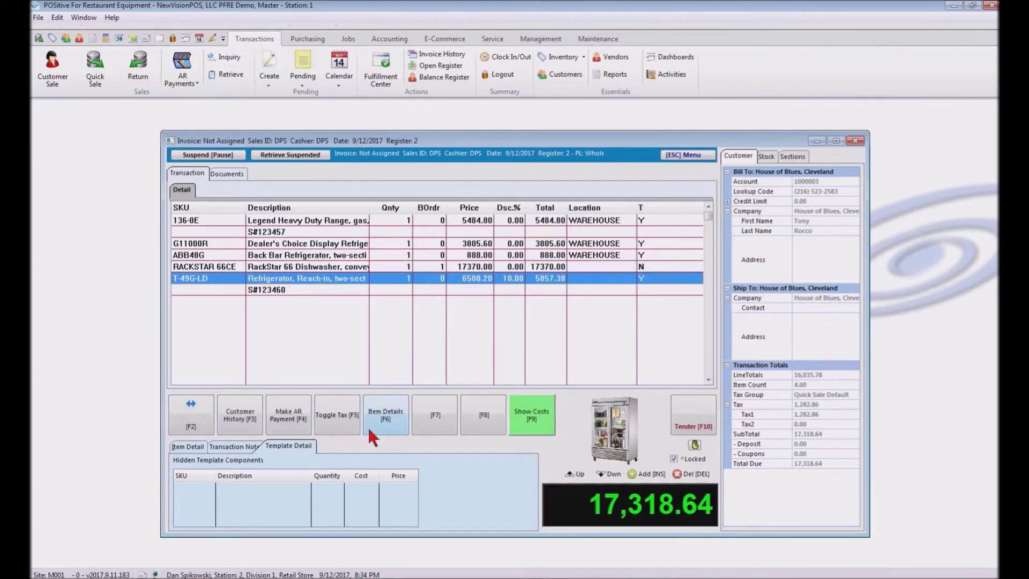
pyautogui.click(256, 417)
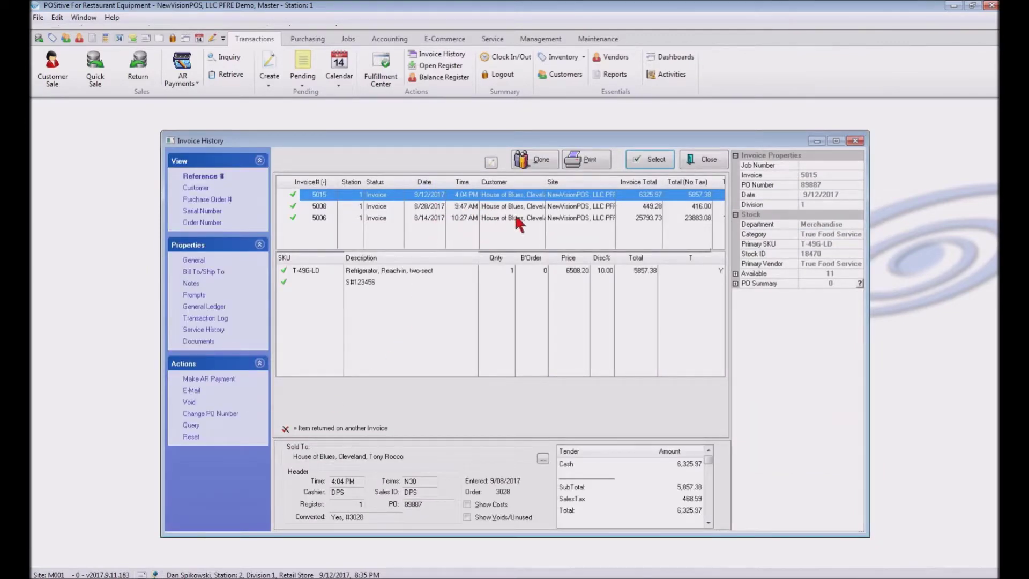
pyautogui.click(711, 158)
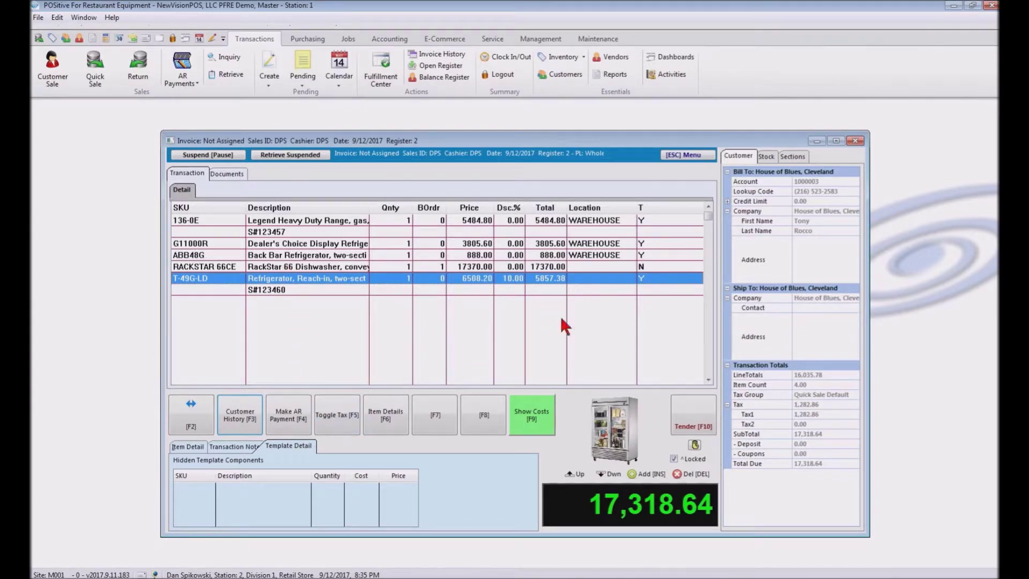
# Change the tax category of the T-49G-LD refrigerator line to Non-Taxable
pyautogui.click(344, 418)
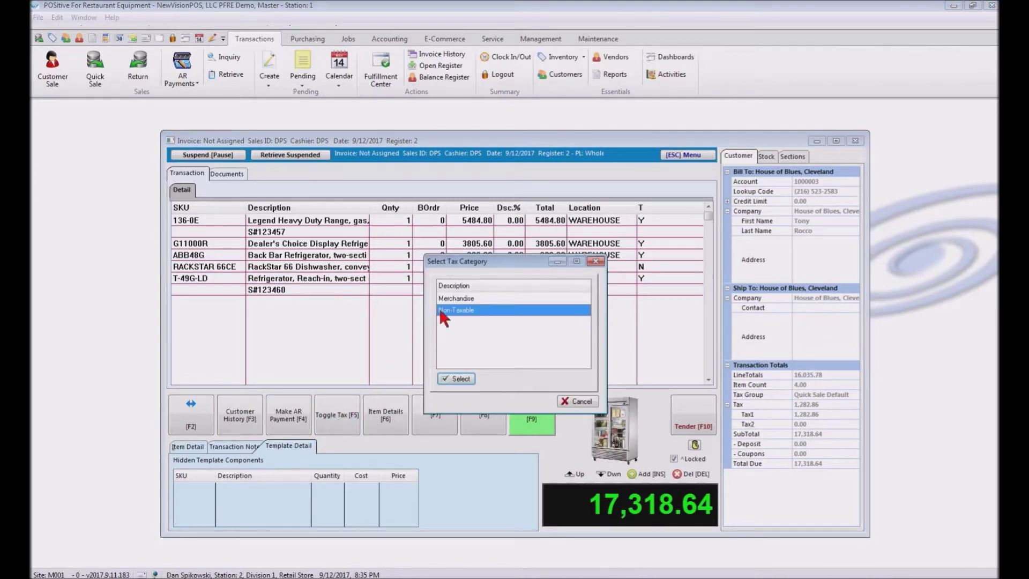
pyautogui.click(460, 379)
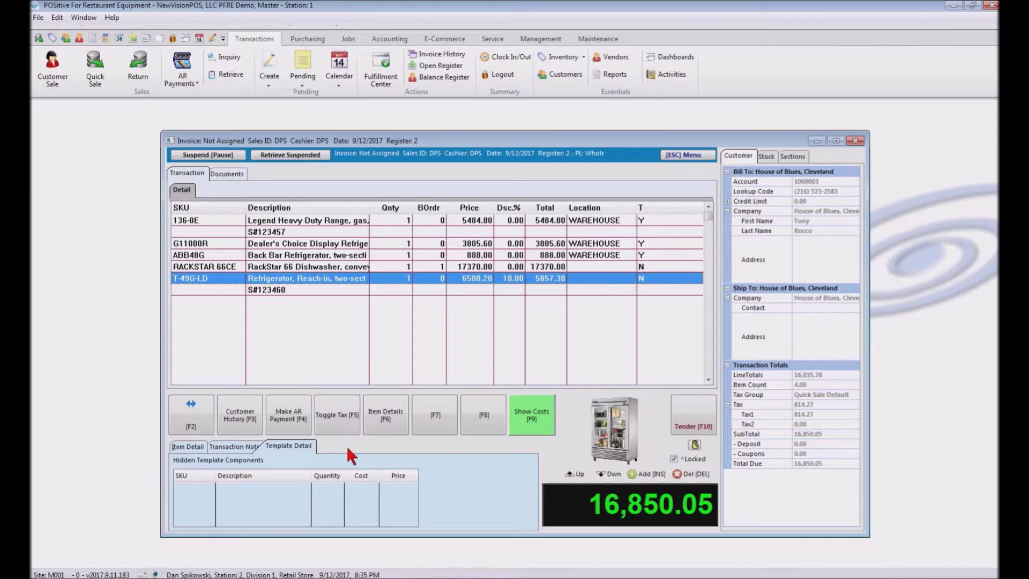
# Review the invoice lines in the cost and markup view and check the customer's open AR transactions without taking a payment
pyautogui.click(534, 410)
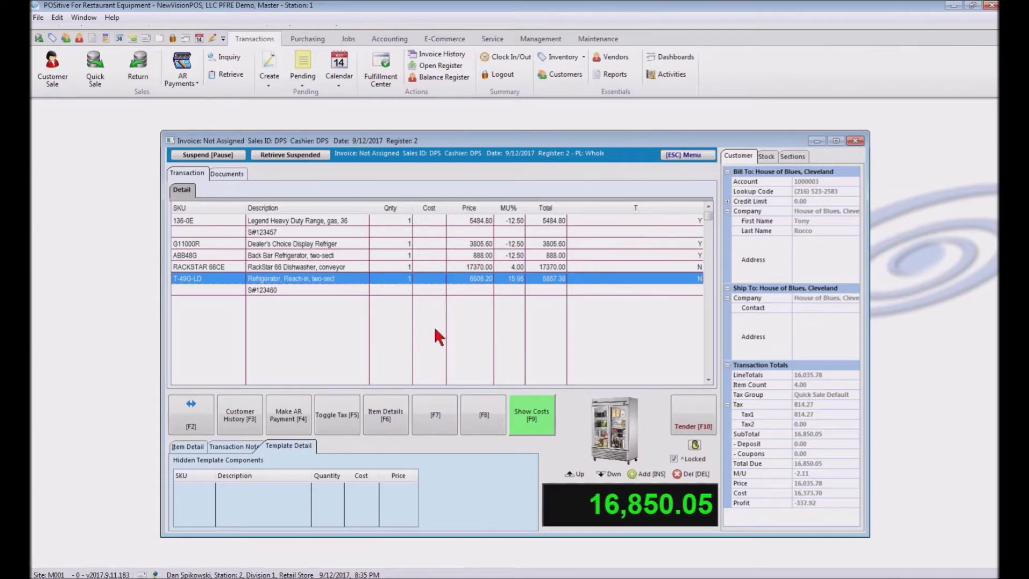
pyautogui.click(432, 220)
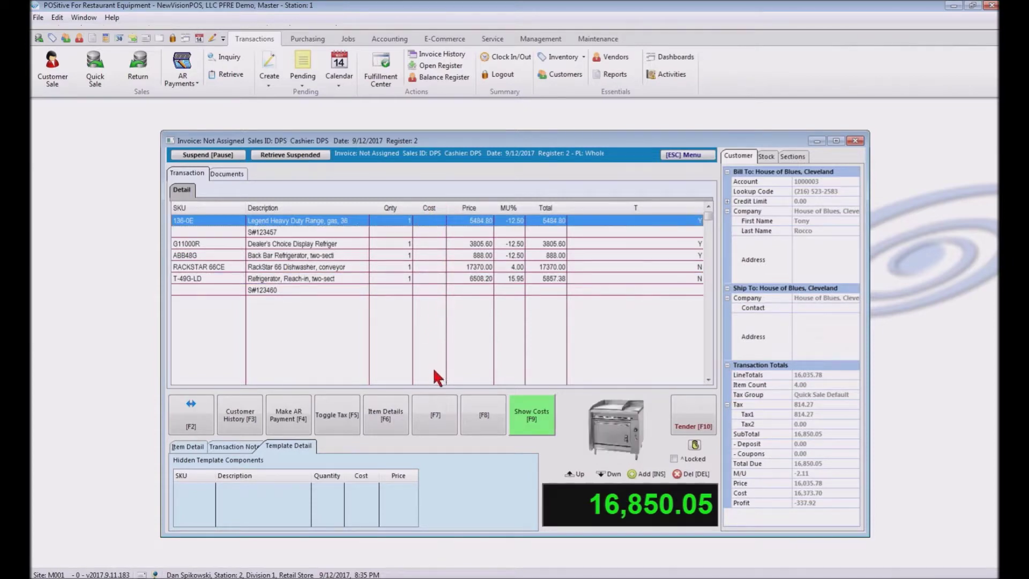
pyautogui.click(288, 416)
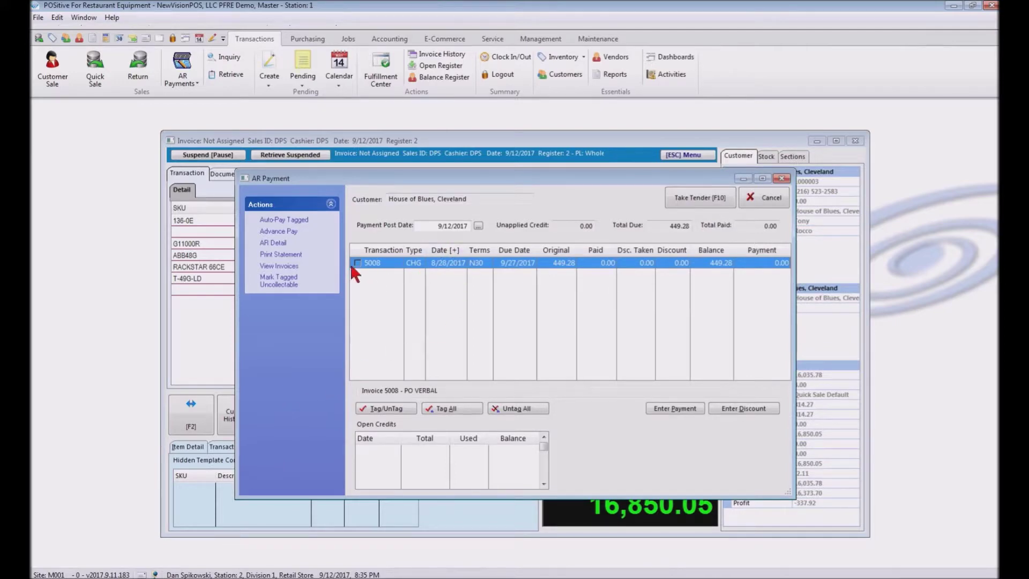
pyautogui.click(777, 202)
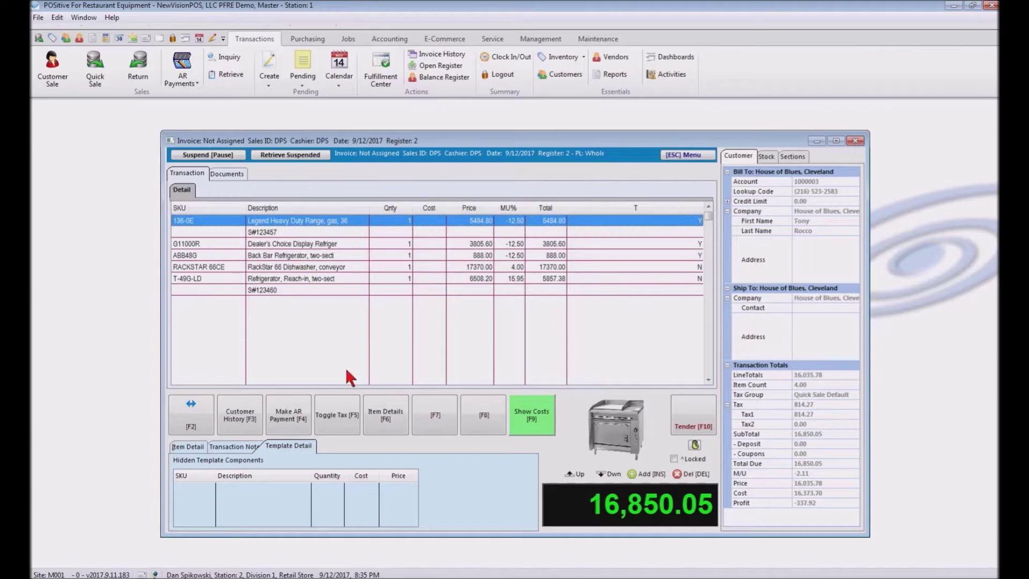
pyautogui.click(526, 413)
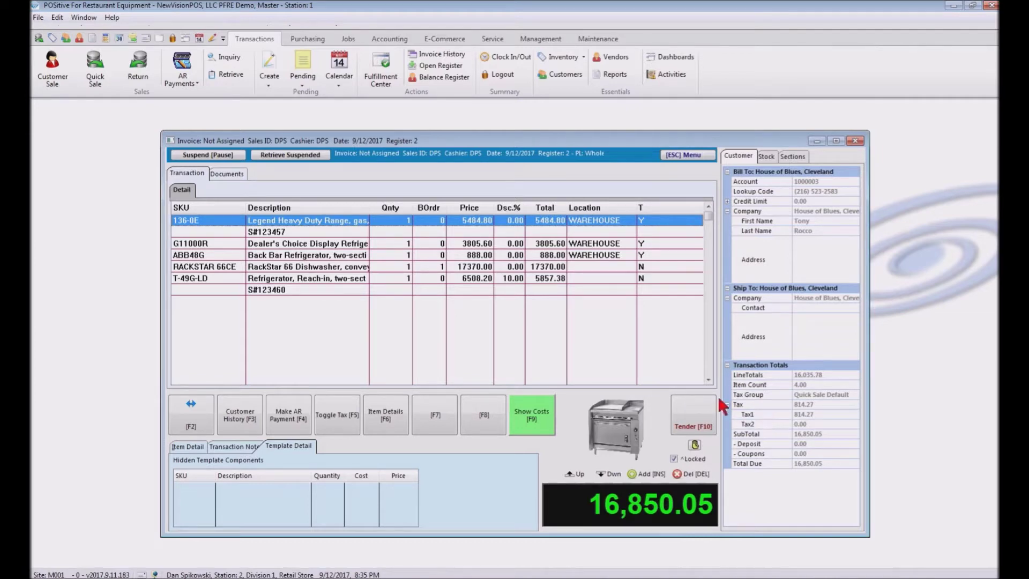
# Examine the stock and price level details of range 136-0E and the invoice's section list
pyautogui.click(768, 157)
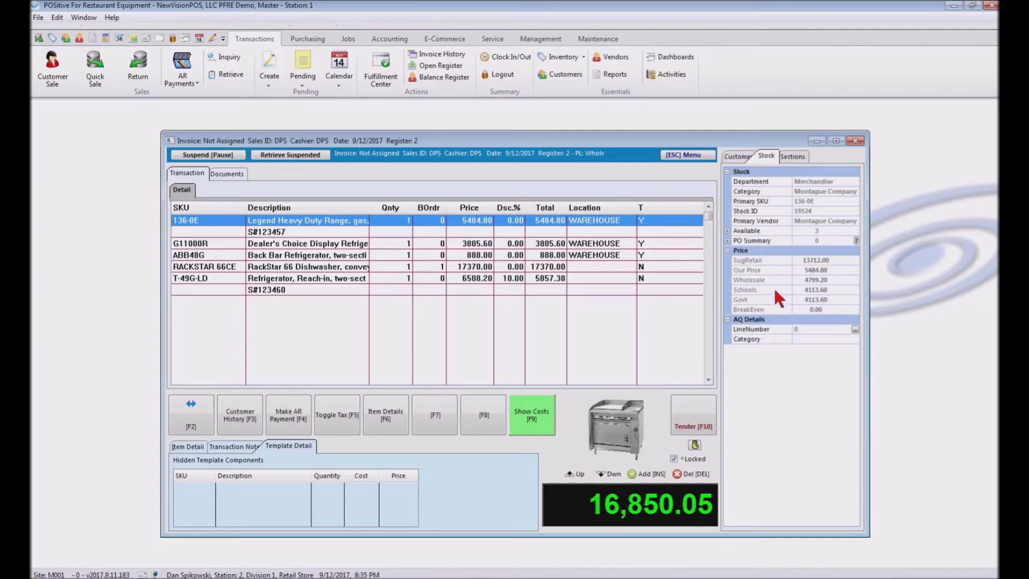
pyautogui.click(798, 156)
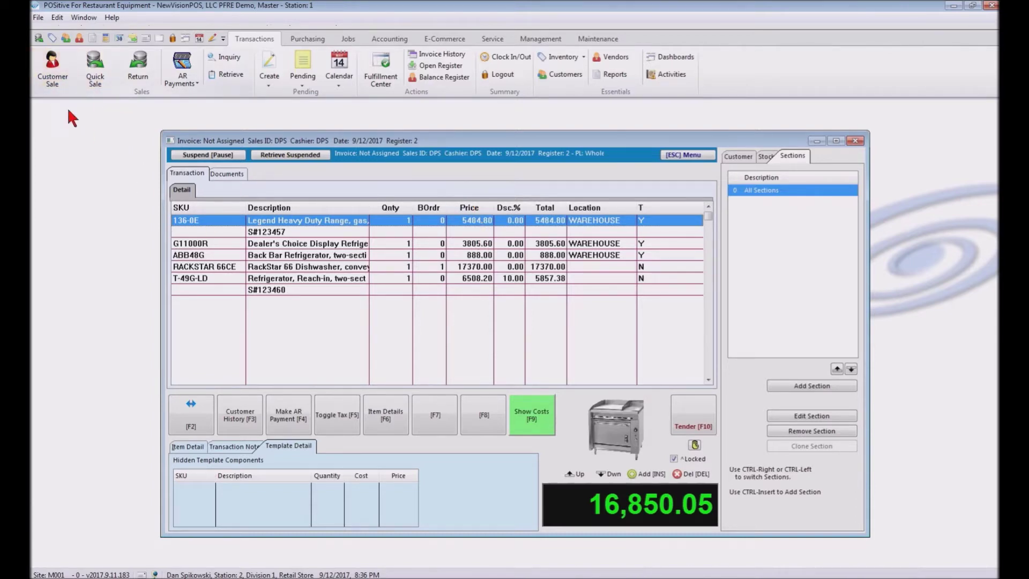
# Start tendering the invoice with the customer's purchase order number and move the backorder notice aside to expose the invoice lines
pyautogui.click(698, 418)
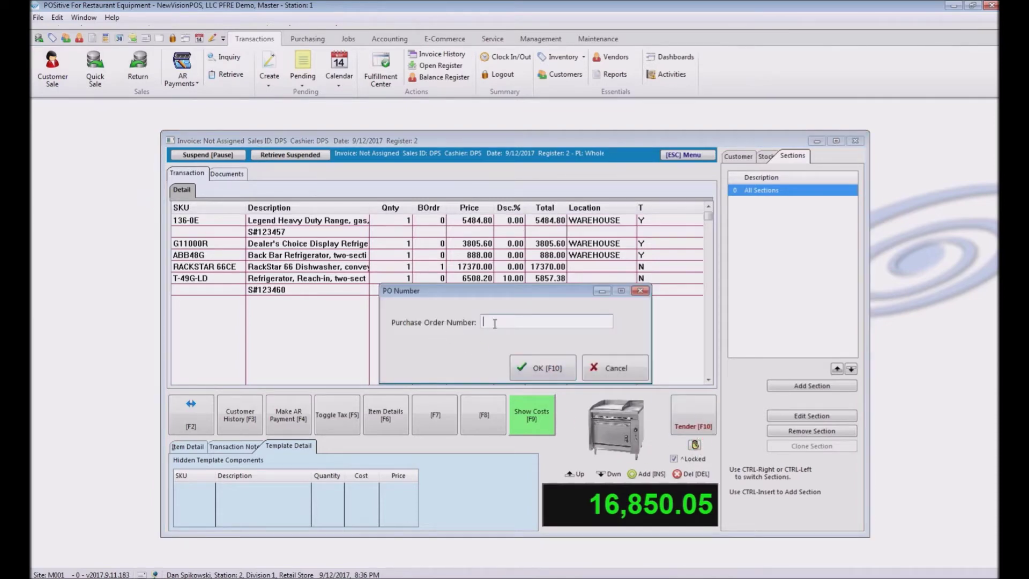
pyautogui.write('46467')
pyautogui.click(547, 368)
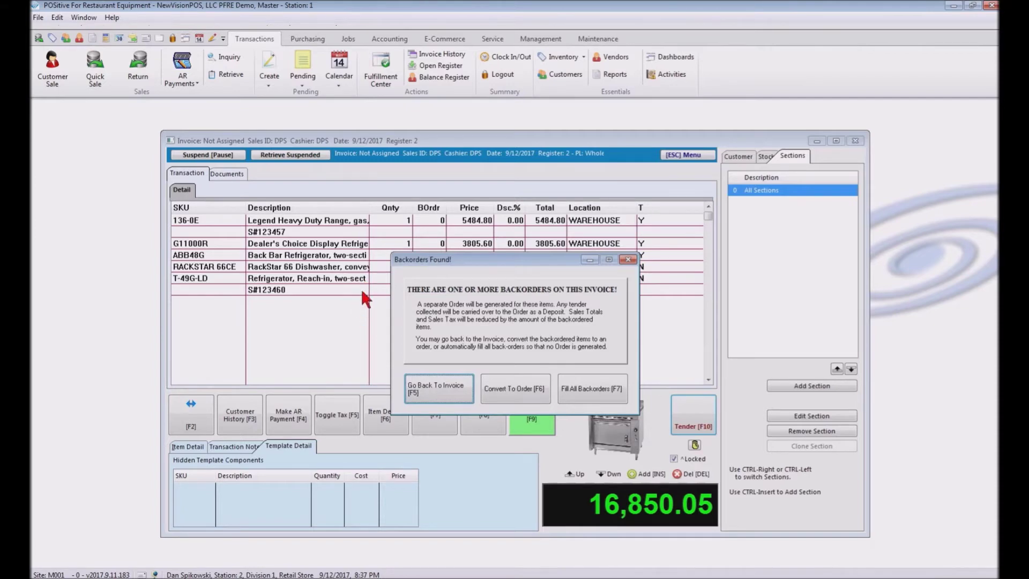
pyautogui.moveTo(466, 257); pyautogui.dragTo(609, 235)
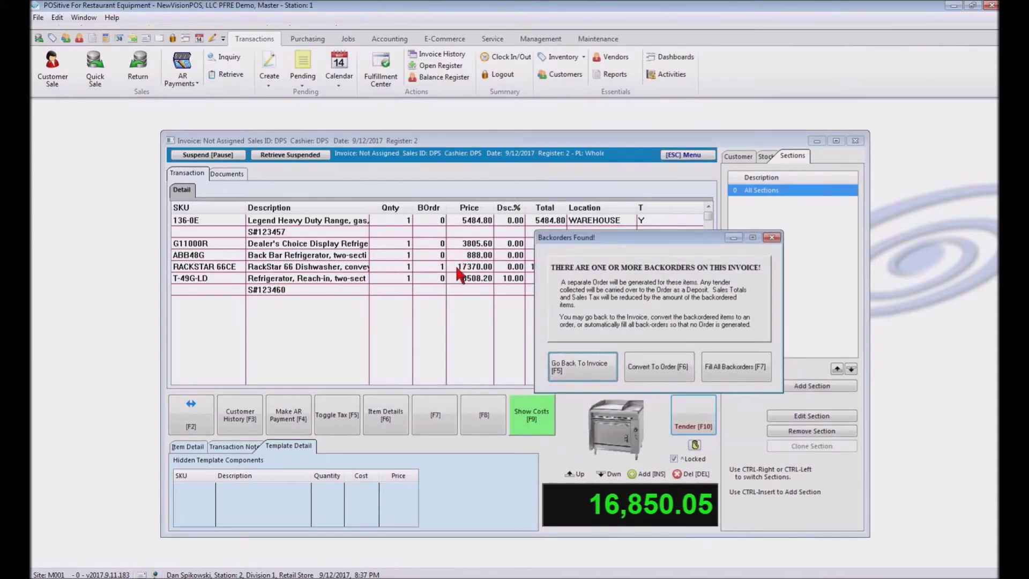
# Convert the backordered item to an order and process the full 16,850.05 on Store Account, allowing this charge to exceed the credit limit
pyautogui.click(665, 365)
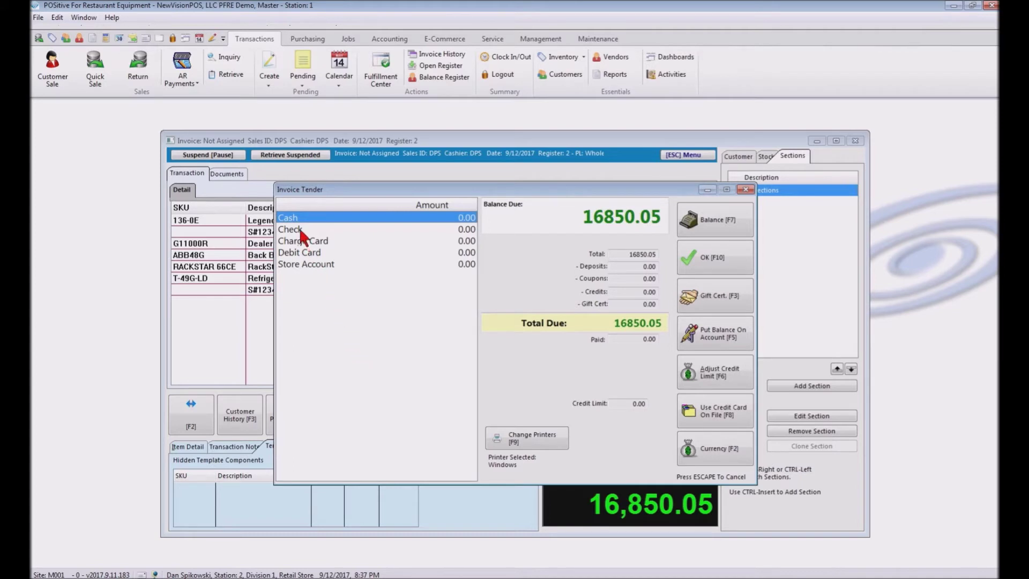
pyautogui.click(307, 267)
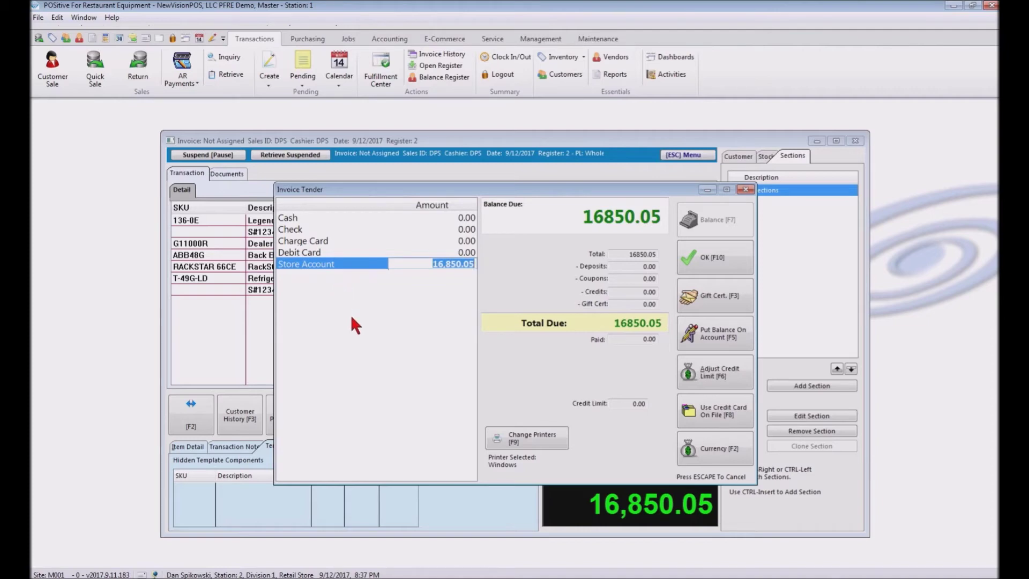
pyautogui.click(713, 378)
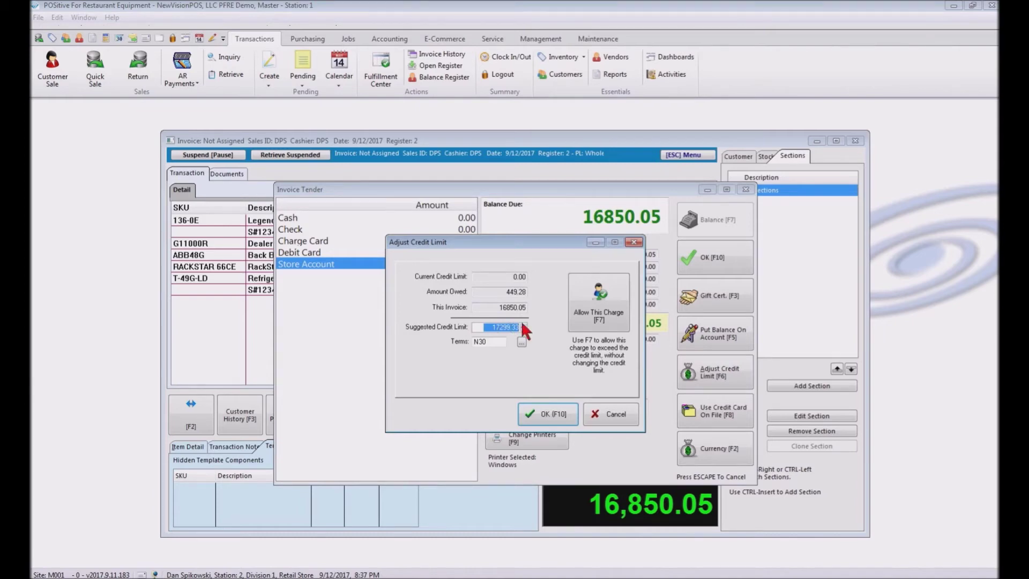
pyautogui.click(591, 292)
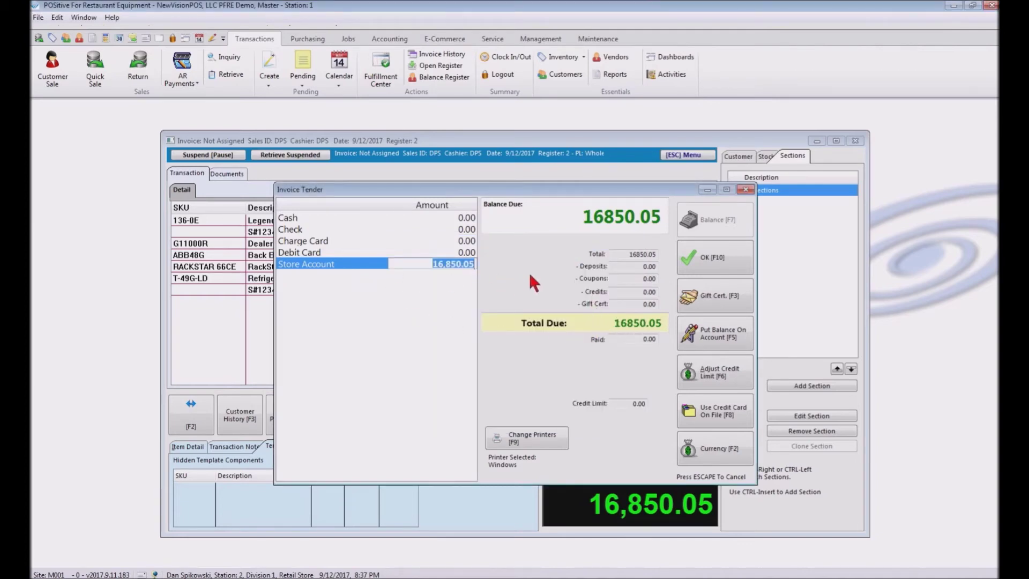
pyautogui.click(706, 263)
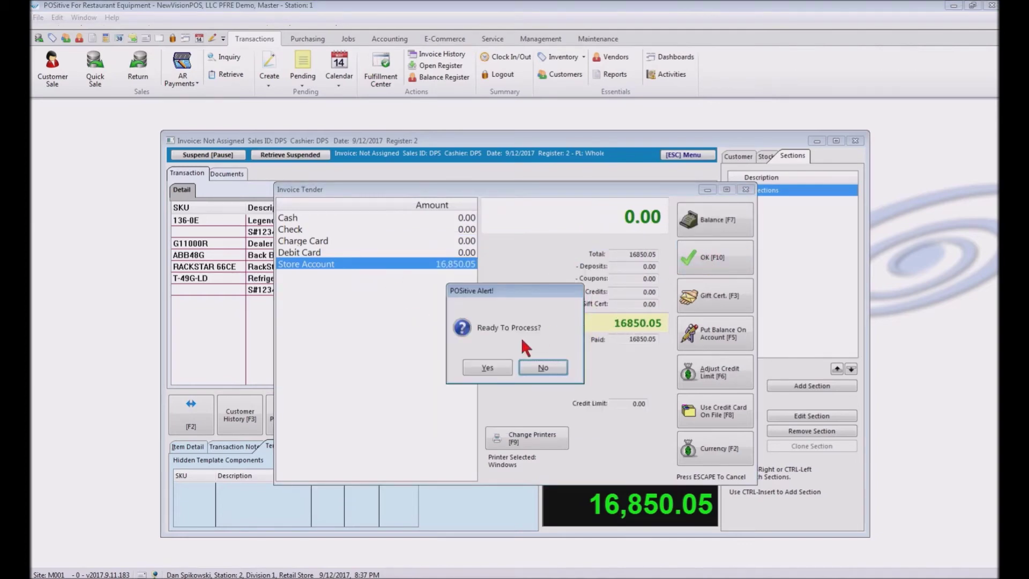
pyautogui.click(488, 368)
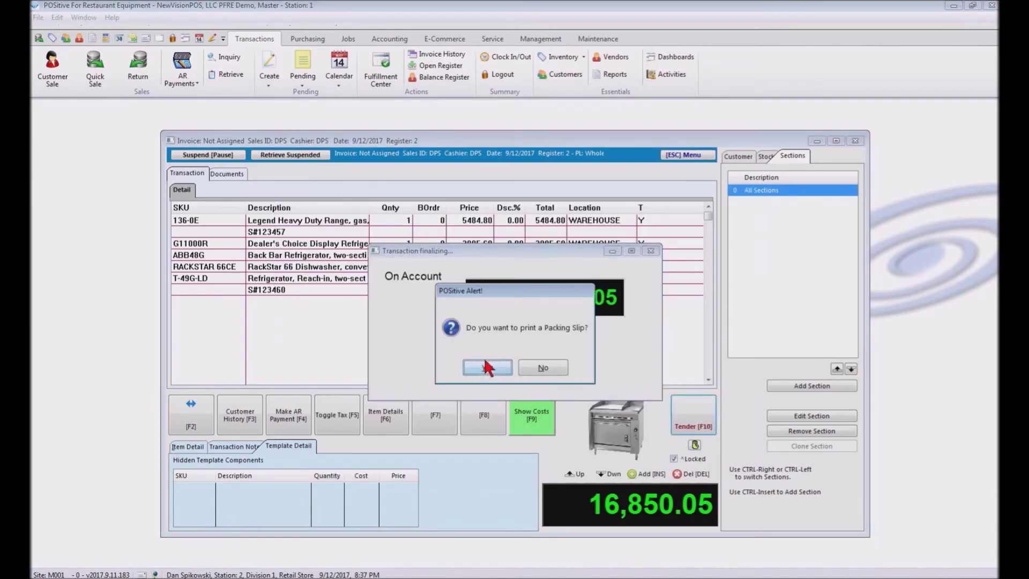
# Finalize the sale without a packing slip, viewing the invoice report on screen and accepting the backorder's separate order
pyautogui.click(543, 368)
pyautogui.click(480, 382)
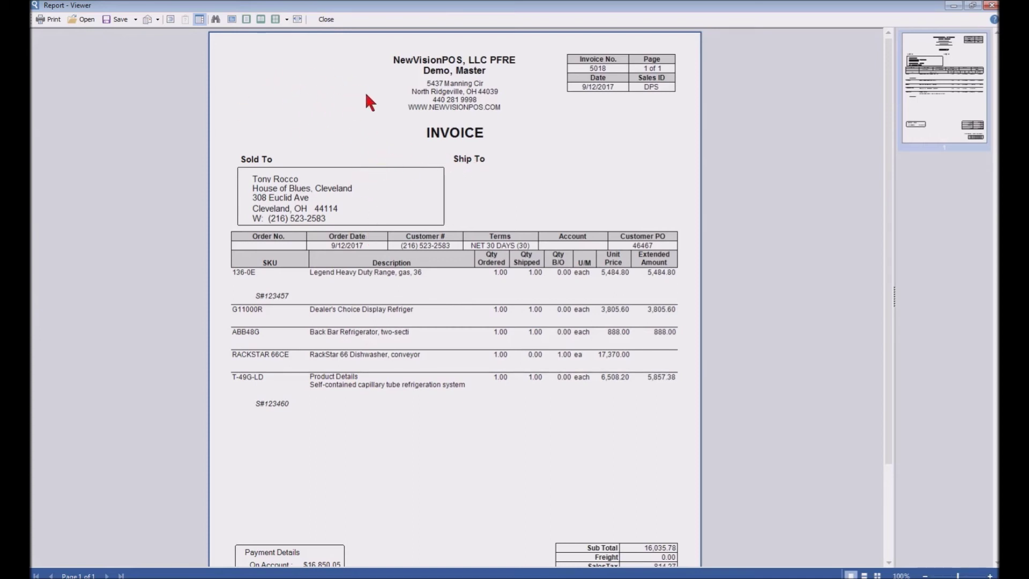
pyautogui.click(992, 6)
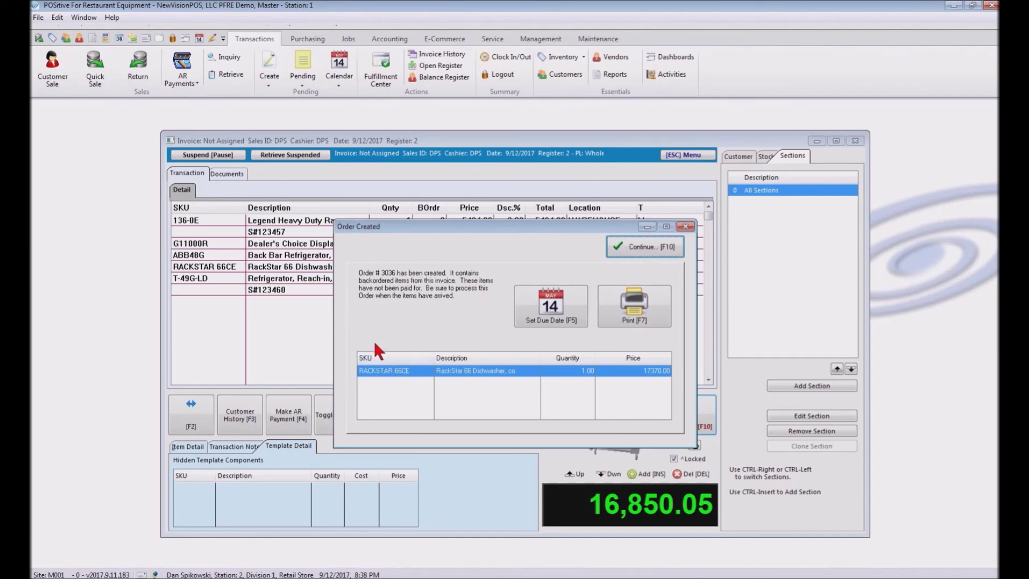
pyautogui.click(639, 248)
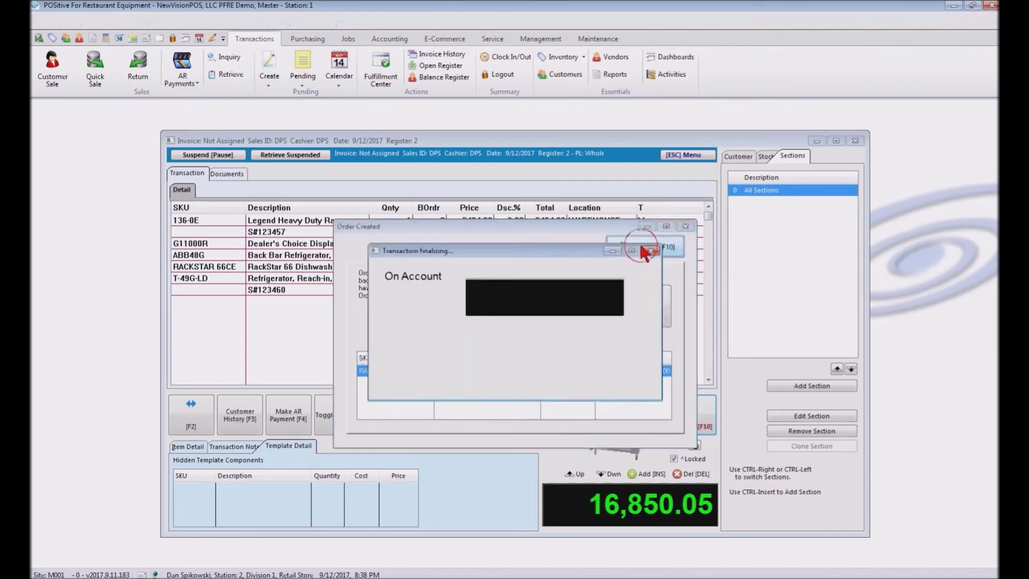
pyautogui.click(632, 364)
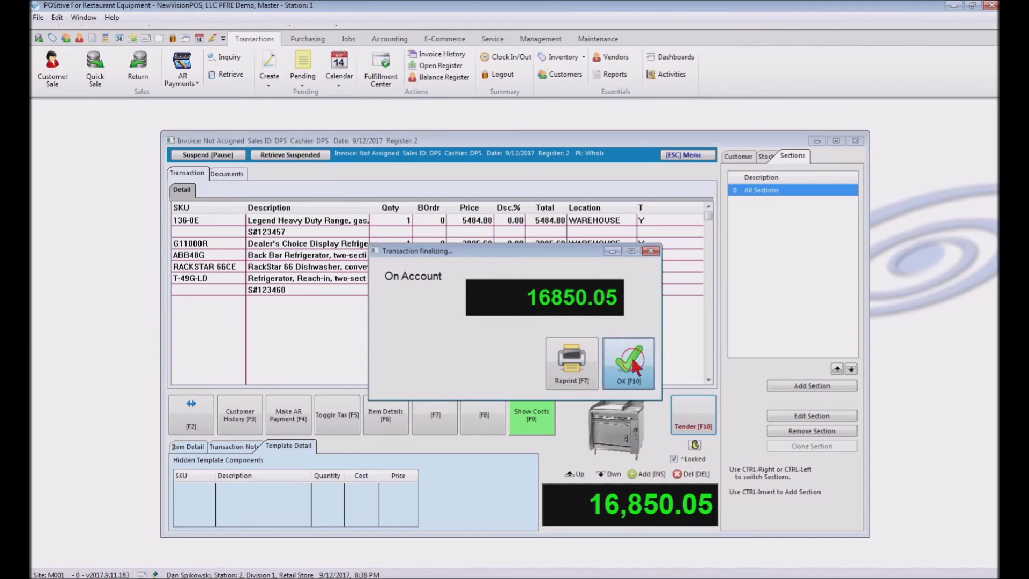